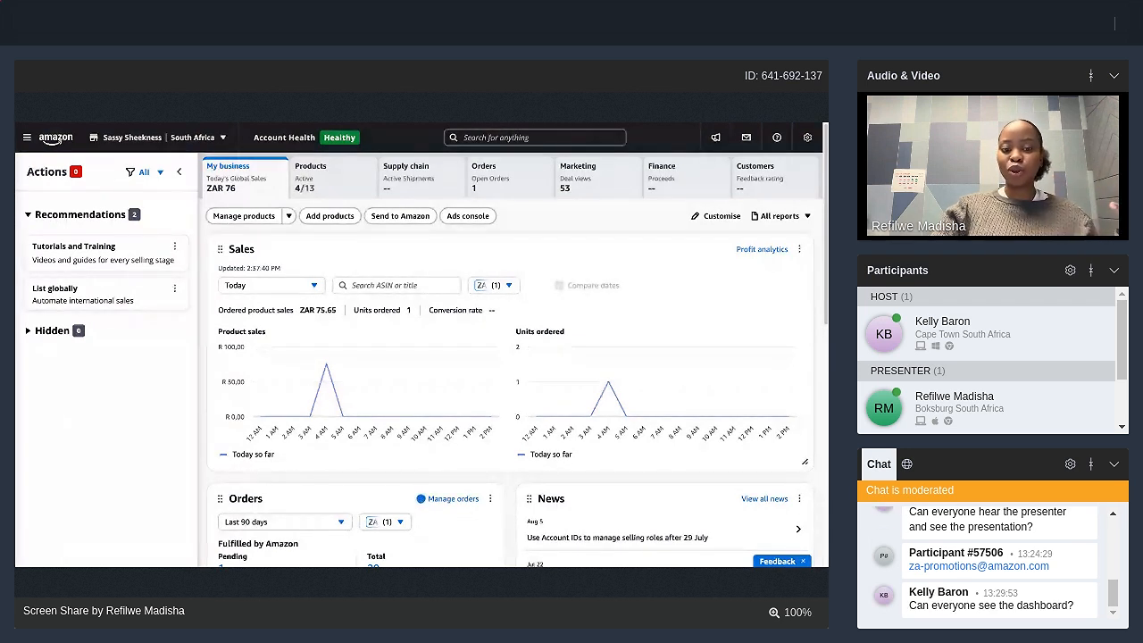
Step: Open the Manage promotions and deals page of the Marketing section
click(179, 171)
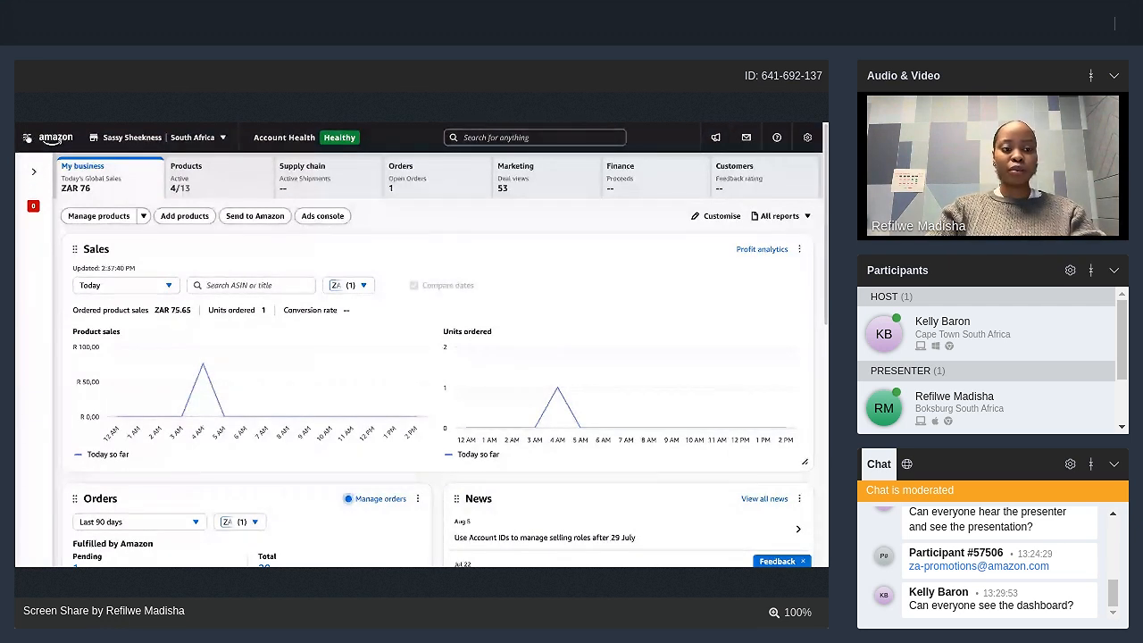
click(28, 137)
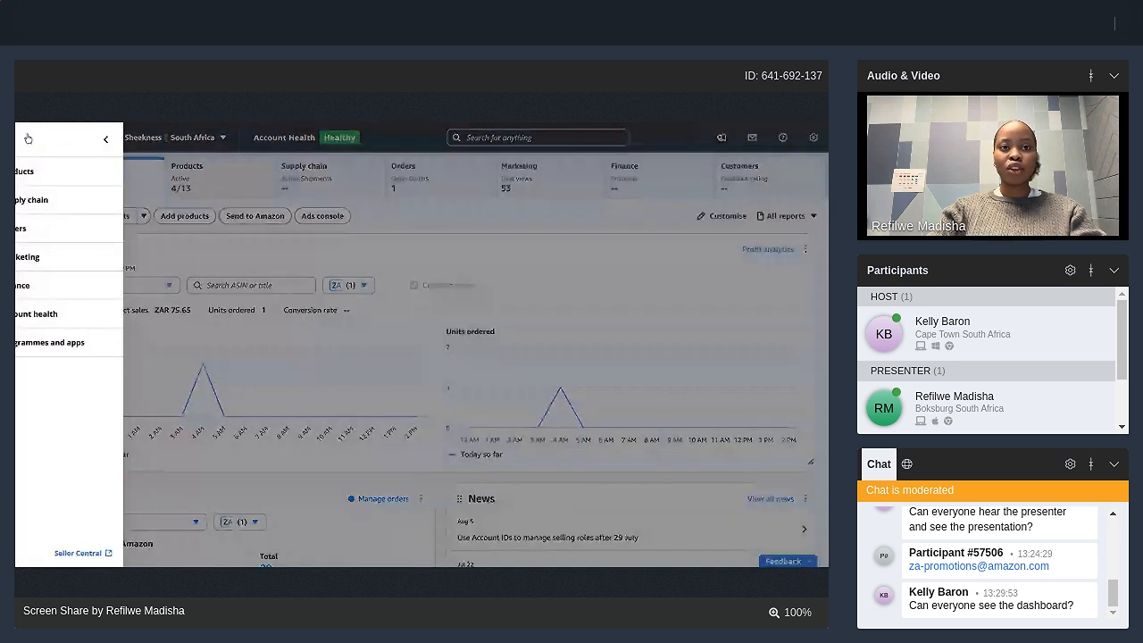
click(41, 260)
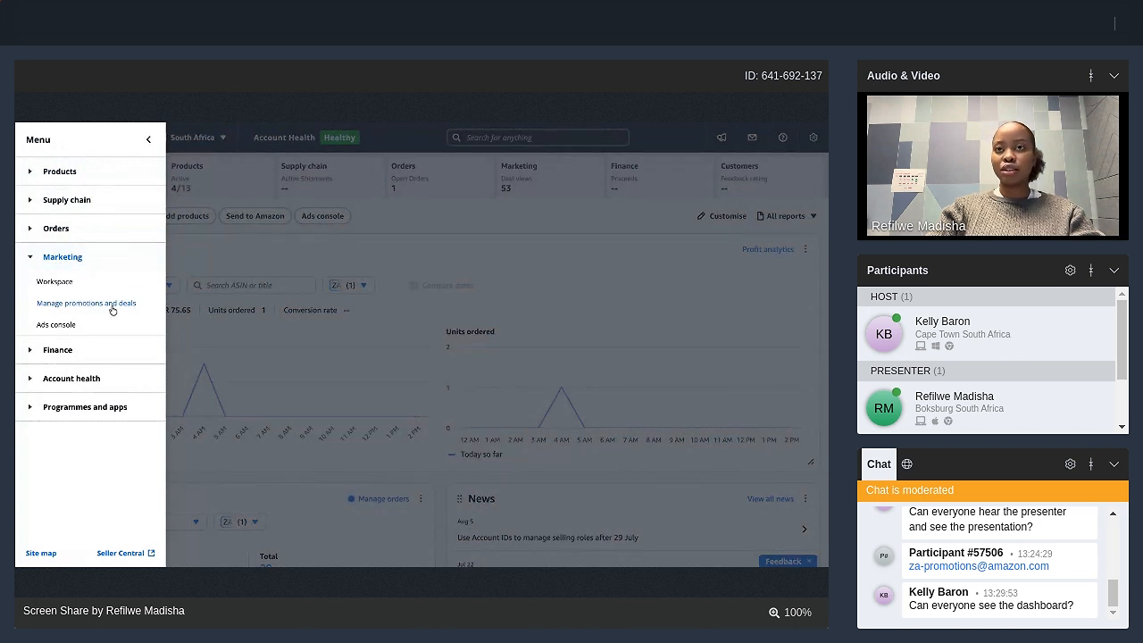
click(148, 140)
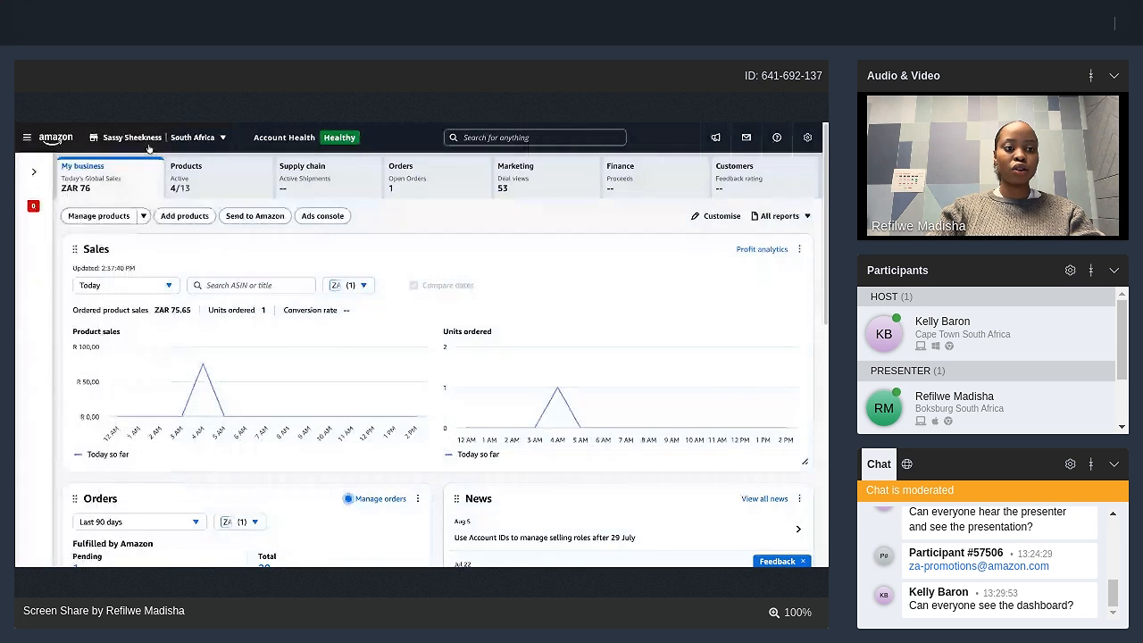
click(27, 140)
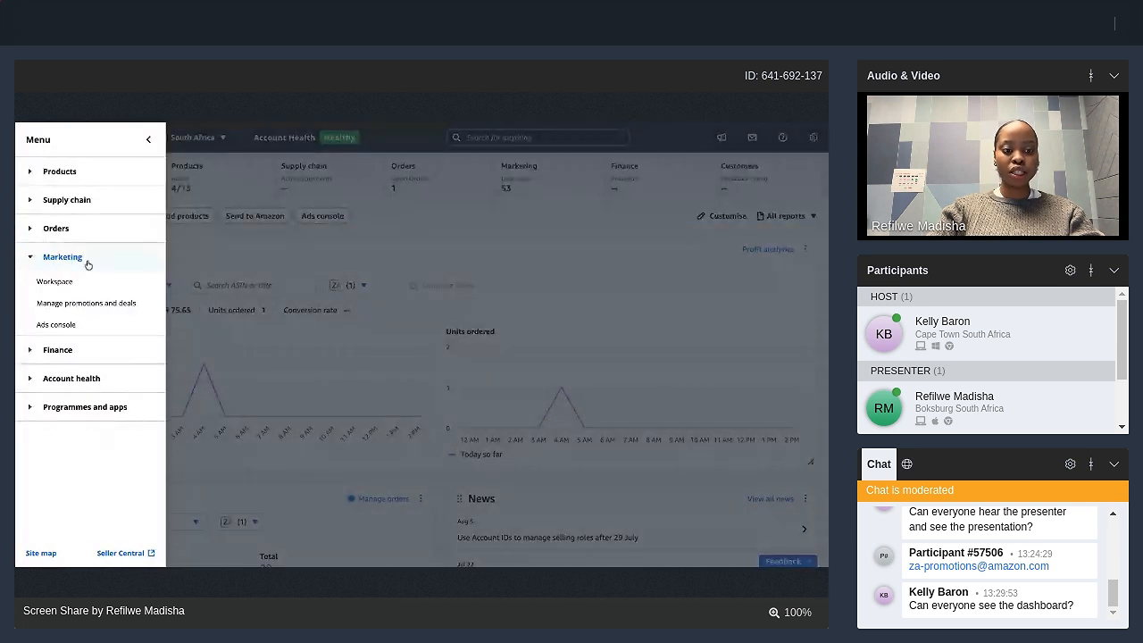
click(87, 302)
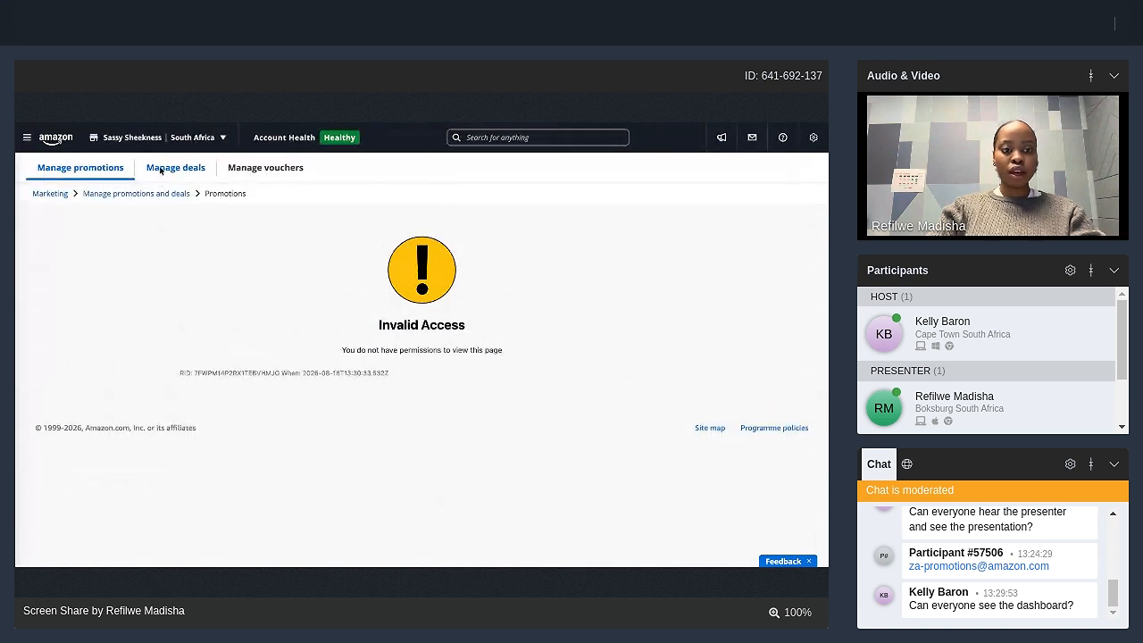
click(159, 170)
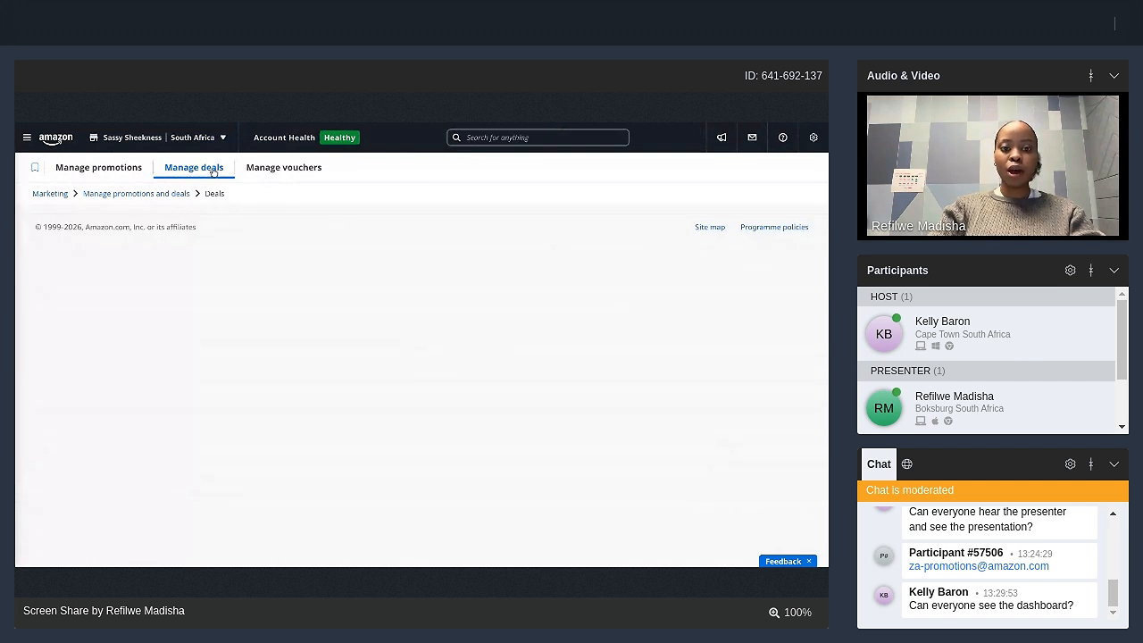
click(292, 172)
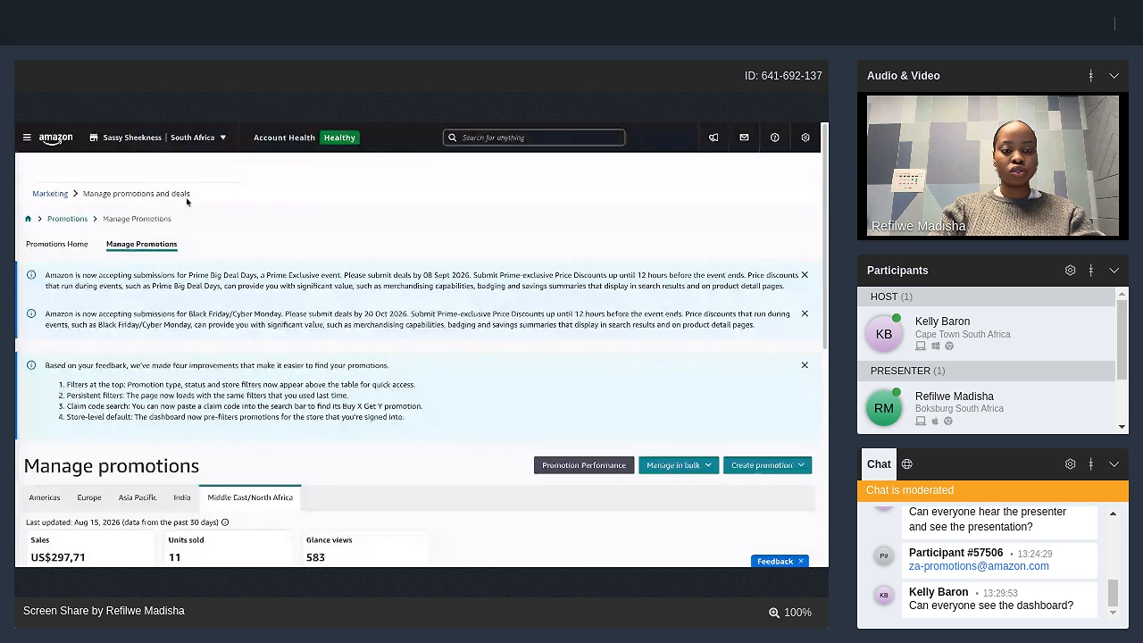
Step: Review the Middle East/North Africa promotions, examining their filters, status, schedule, terms, performance and the first promotion's additional actions
scroll(239, 327, down, 1)
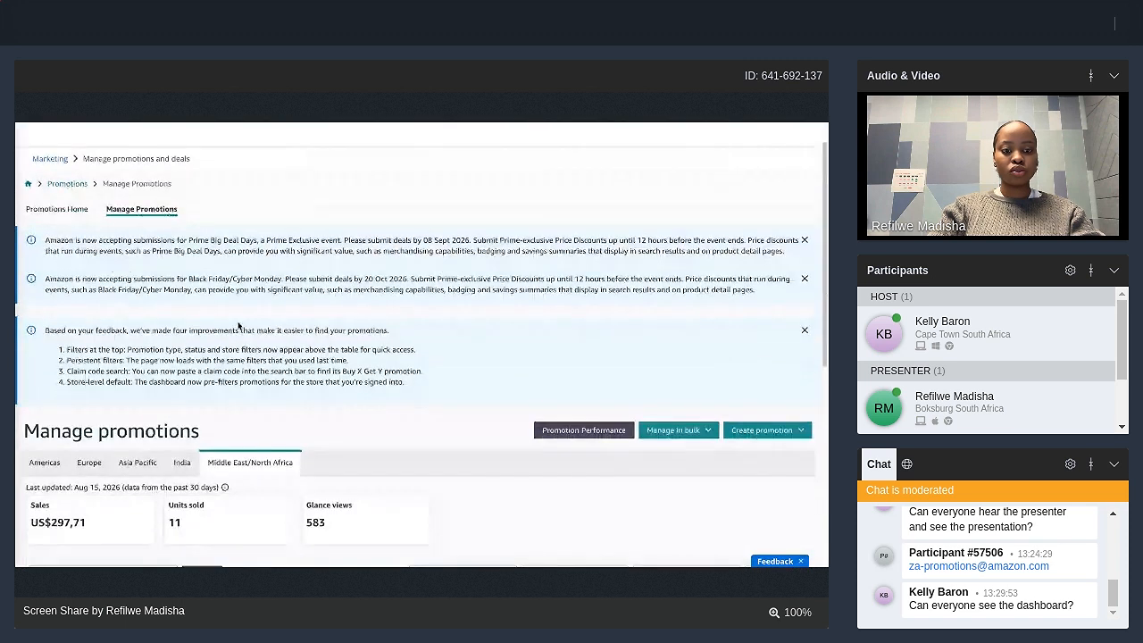
scroll(238, 327, down, 5)
scroll(188, 273, up, 6)
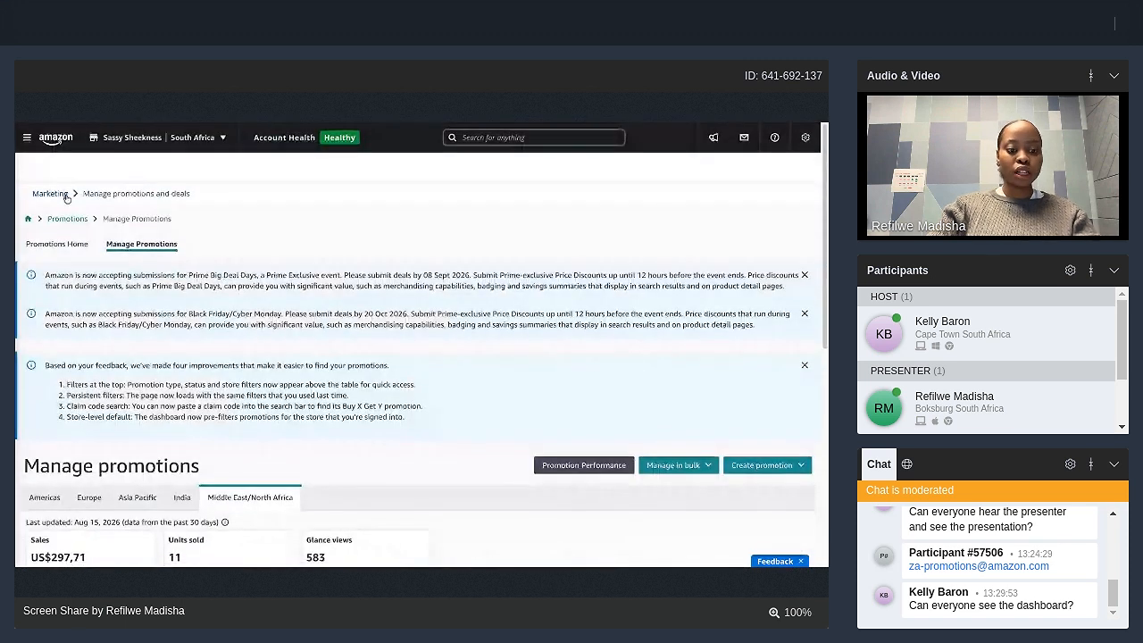
scroll(223, 275, down, 2)
scroll(224, 276, down, 8)
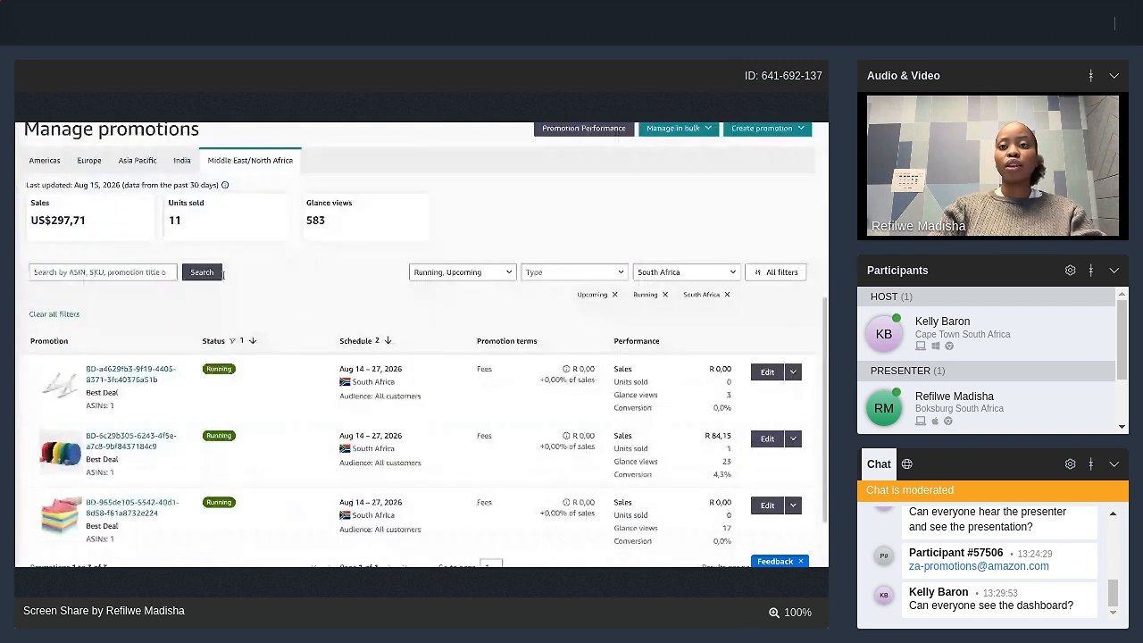
scroll(258, 244, down, 2)
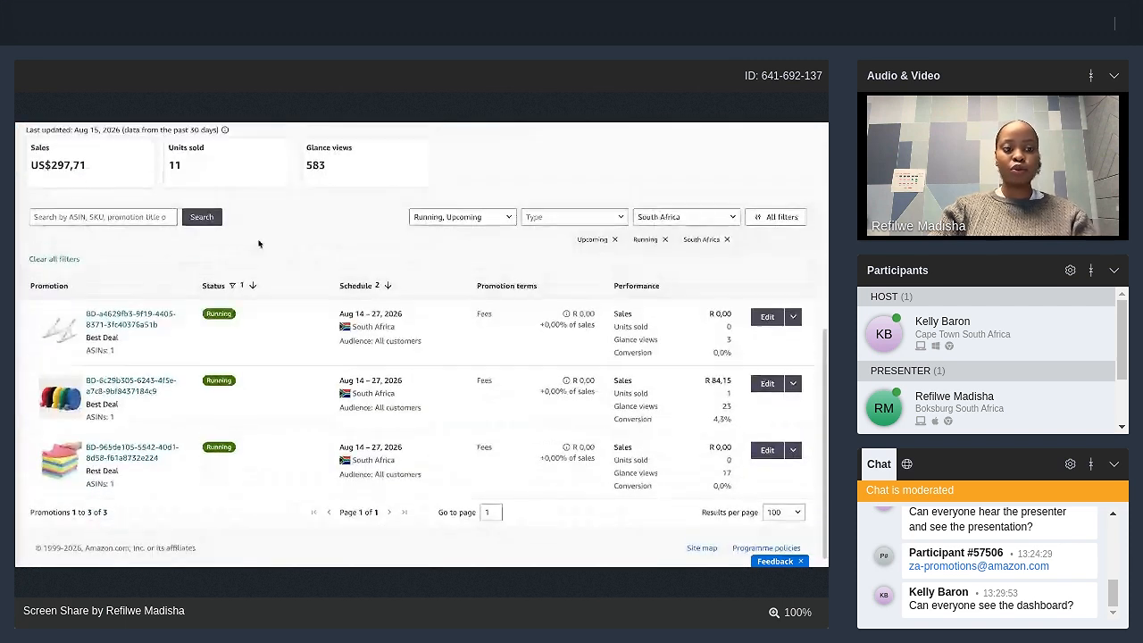
scroll(259, 244, up, 4)
scroll(259, 244, down, 4)
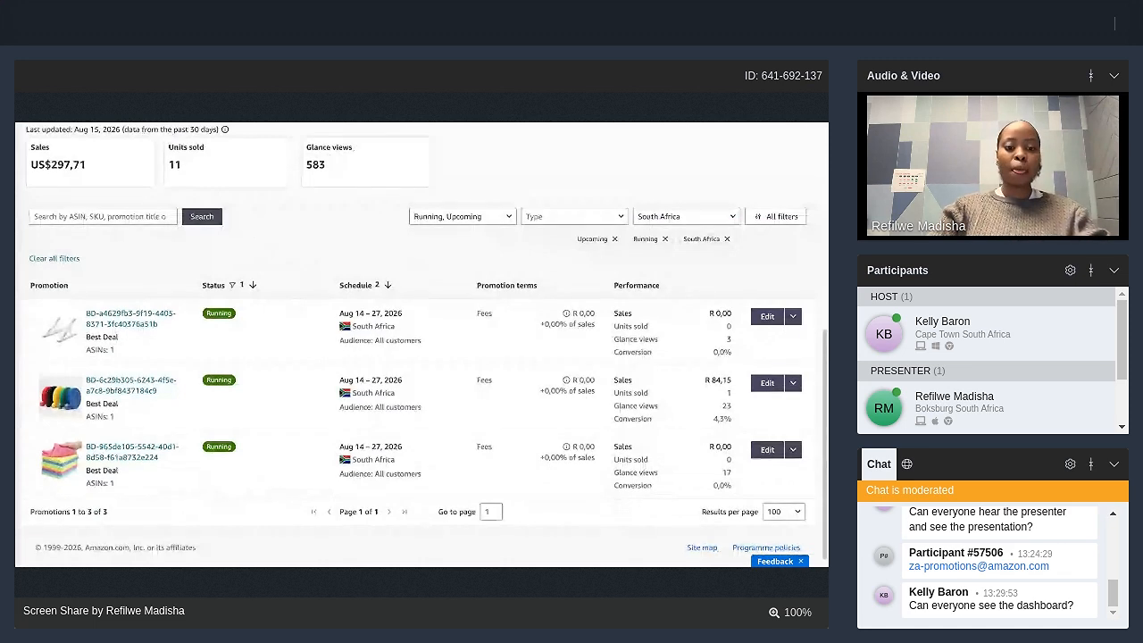
scroll(422, 344, up, 8)
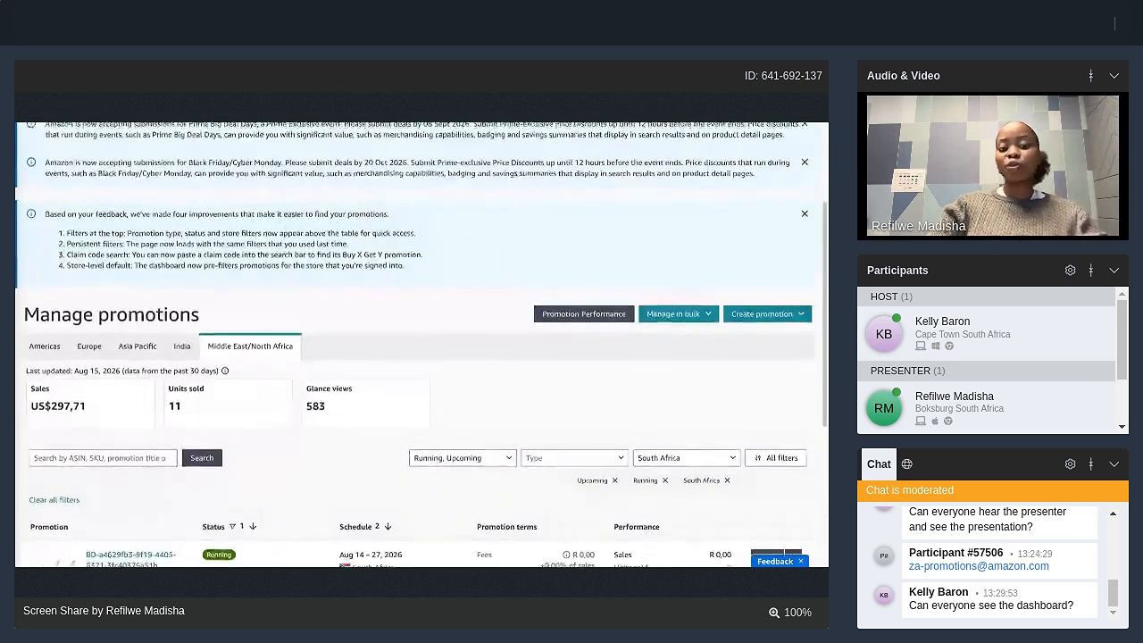
scroll(421, 344, down, 5)
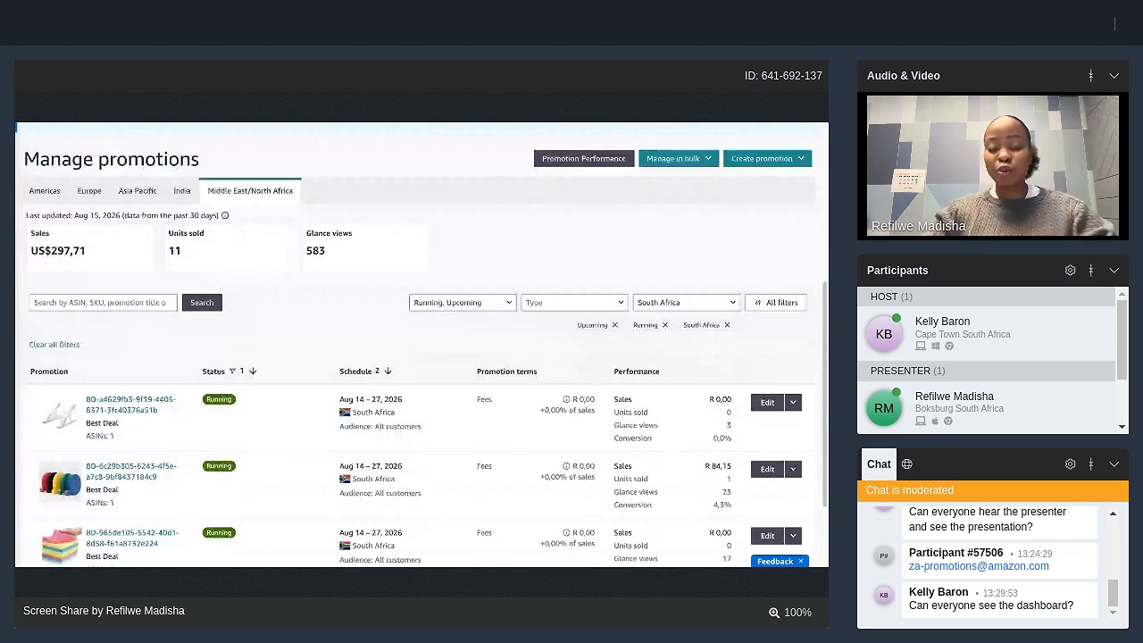
scroll(421, 344, down, 1)
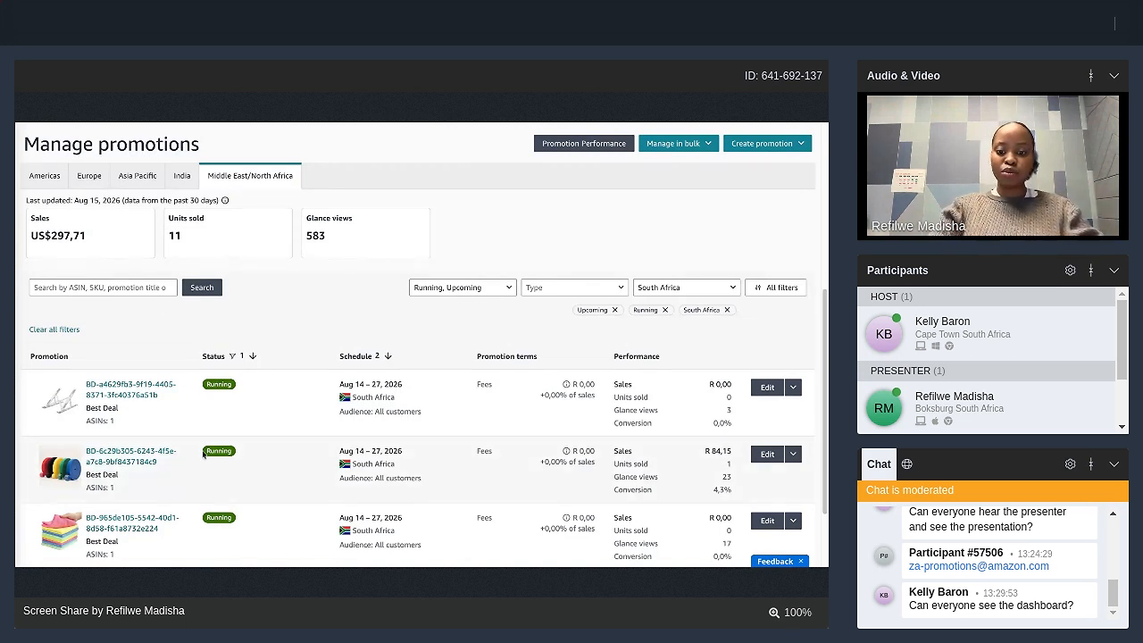
scroll(260, 491, down, 1)
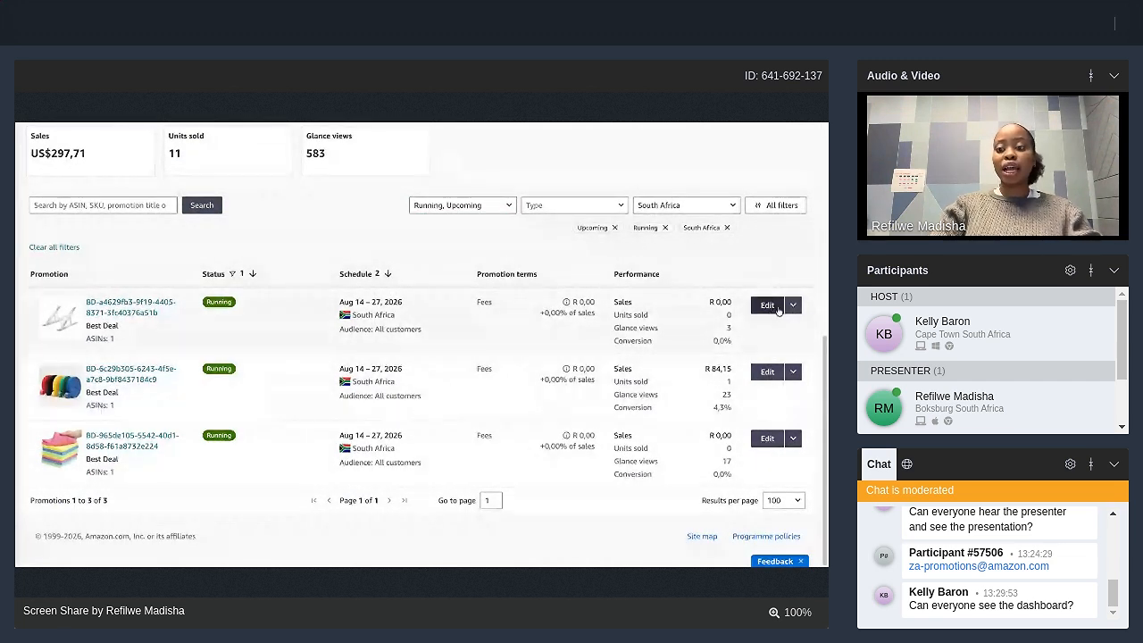
click(793, 306)
click(520, 334)
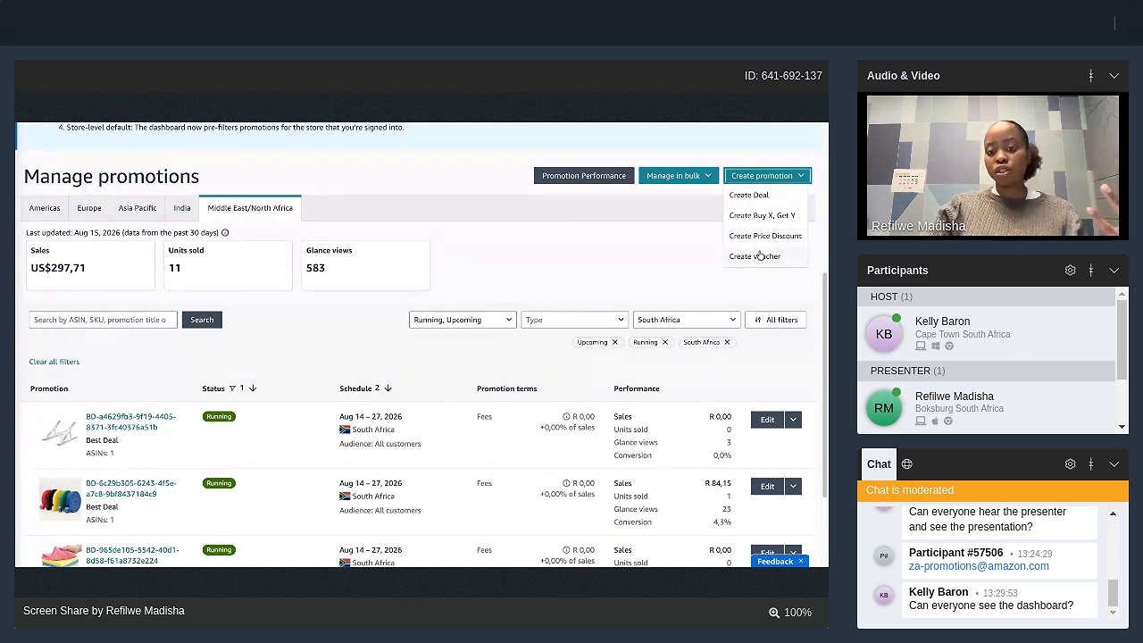
Step: Start creating a new deal and review the eligible products with their deal types, events and stores
click(764, 201)
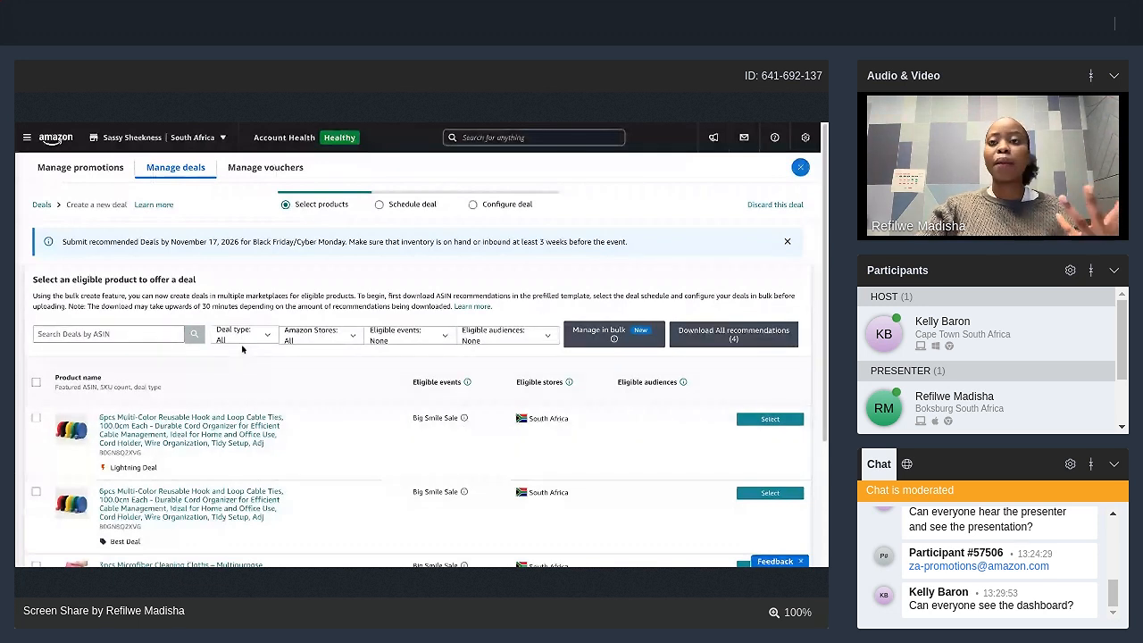
scroll(304, 440, down, 3)
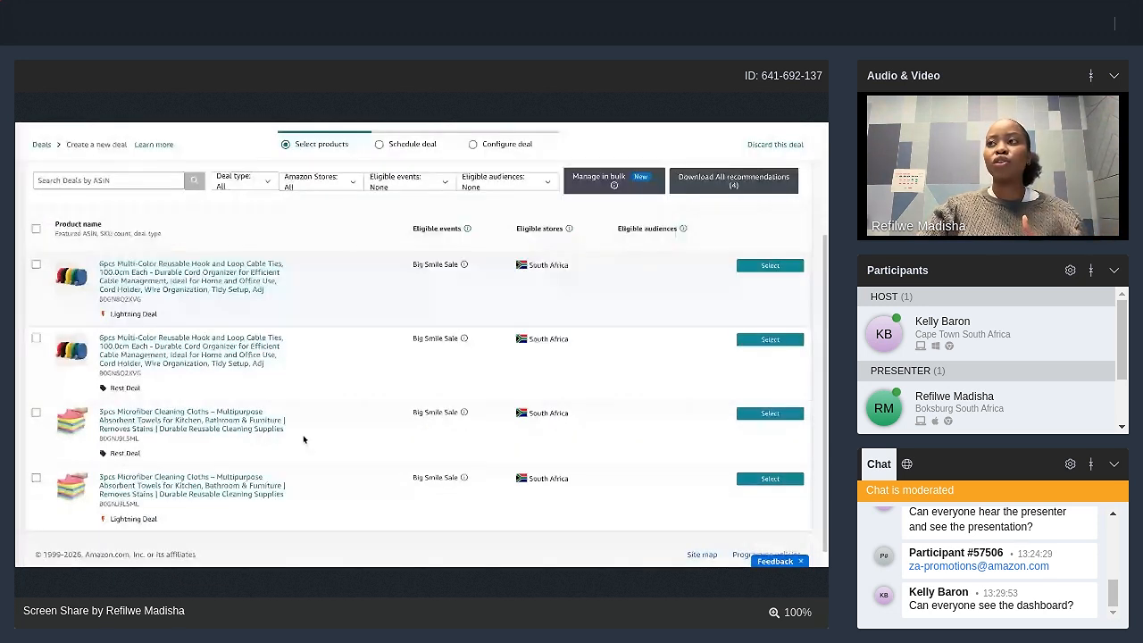
scroll(303, 439, up, 1)
scroll(421, 357, up, 2)
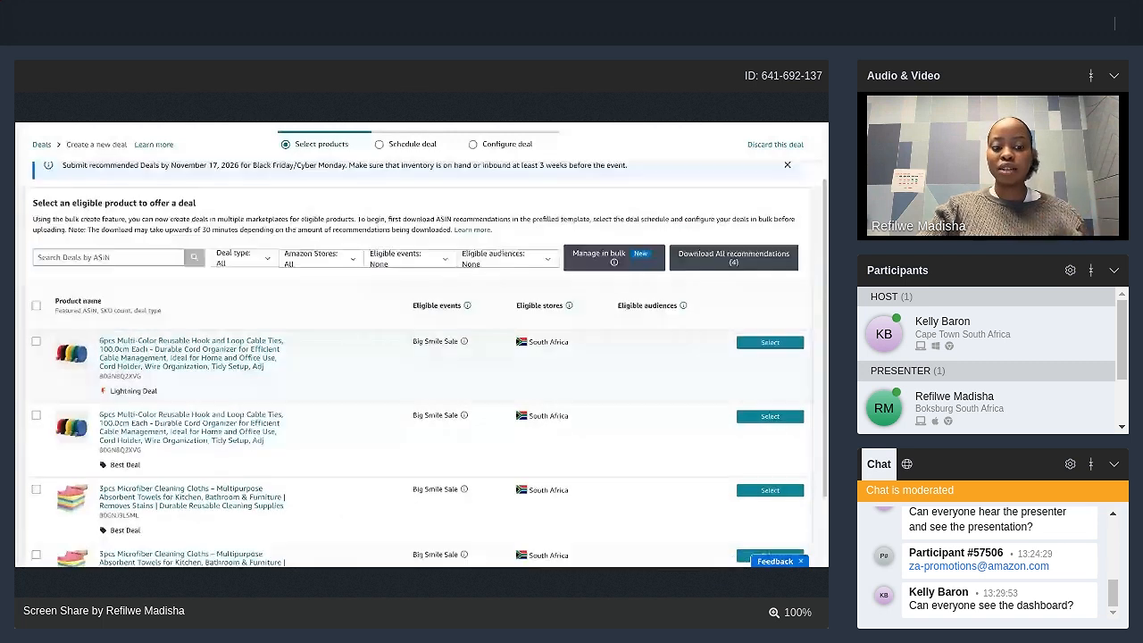
scroll(422, 357, down, 1)
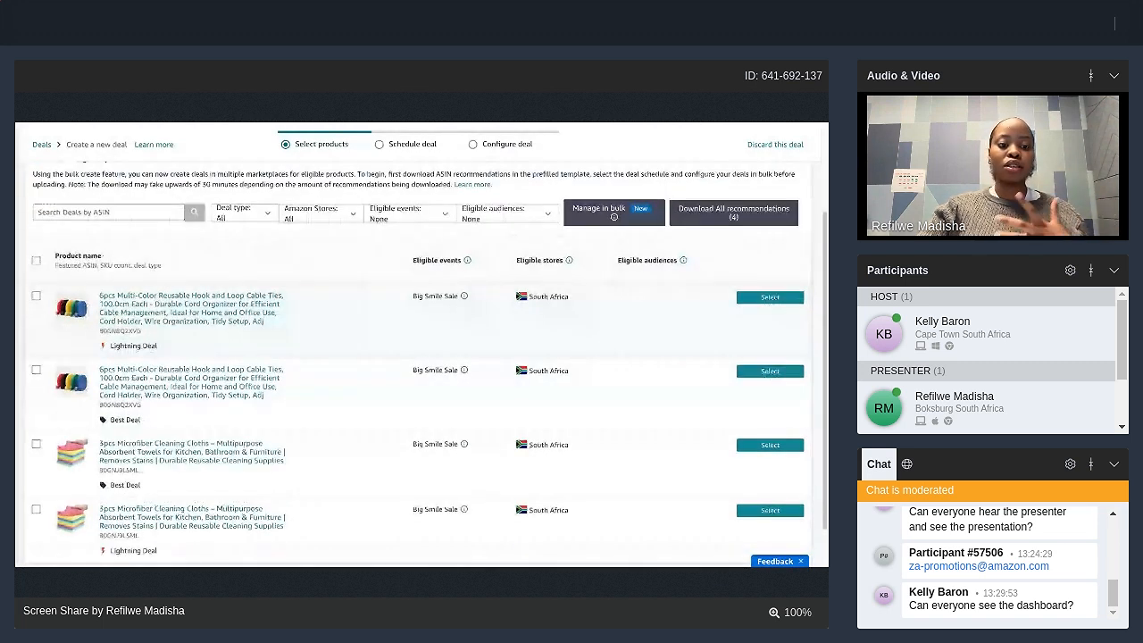
scroll(422, 357, down, 1)
drag(119, 295, 161, 300)
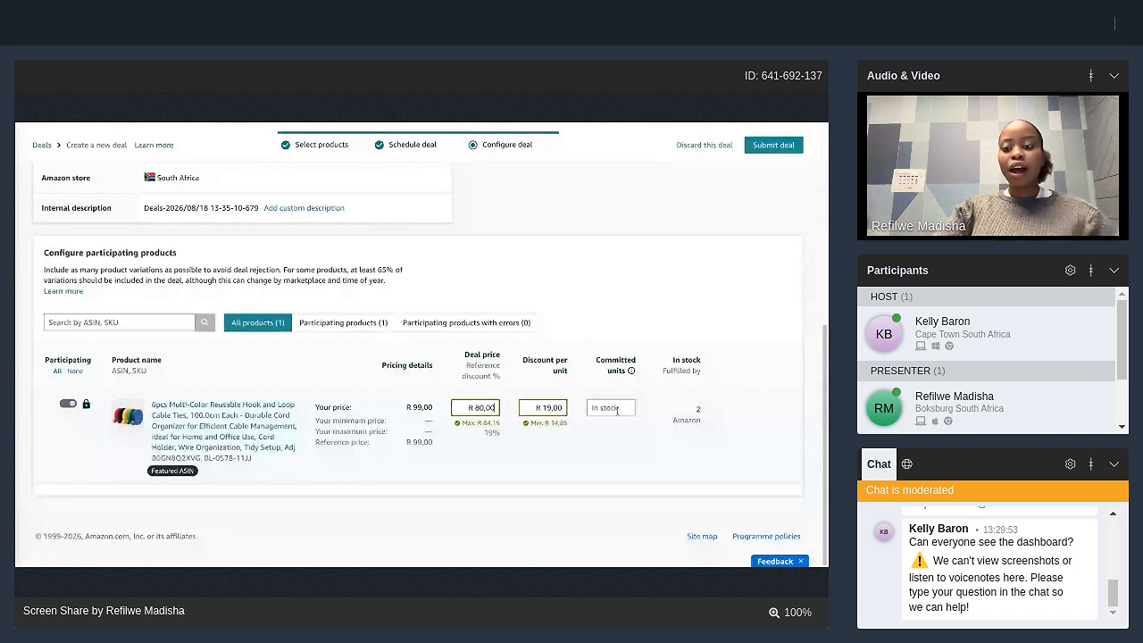
Step: Commit 2 units of the multi-color hook and loop cable ties to the deal, matching the stock quantity
triple_click(697, 409)
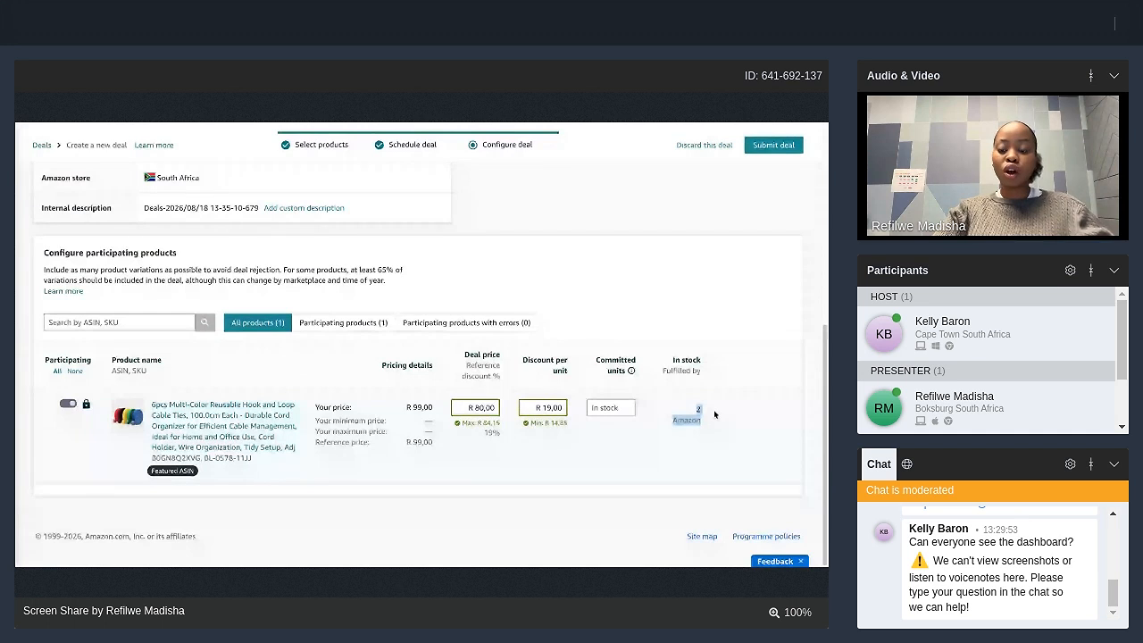
click(695, 410)
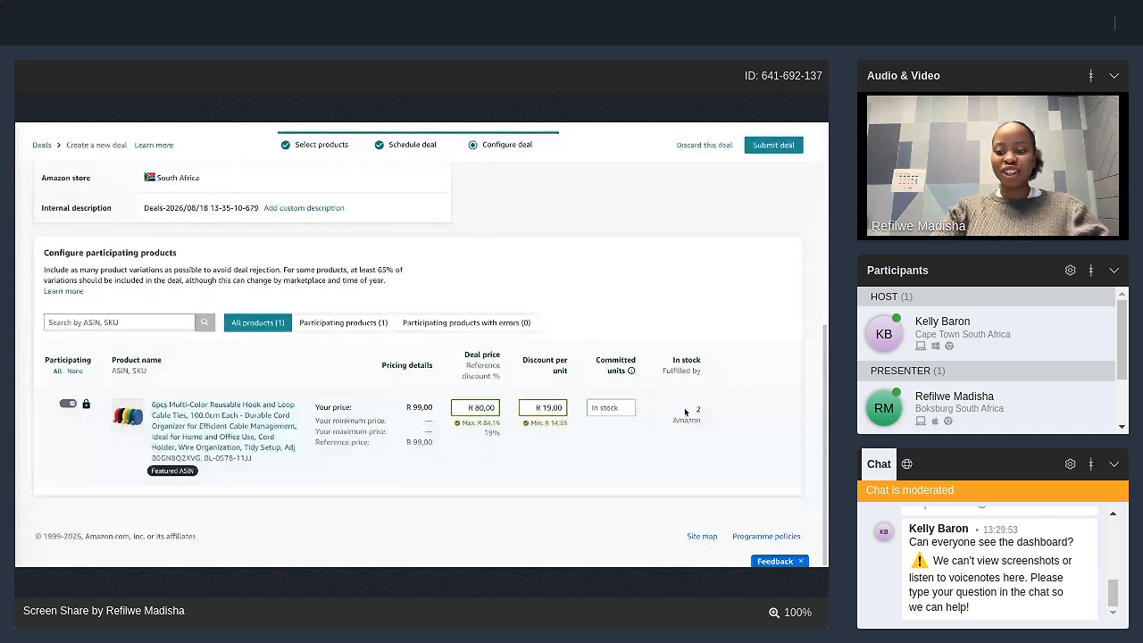
click(616, 408)
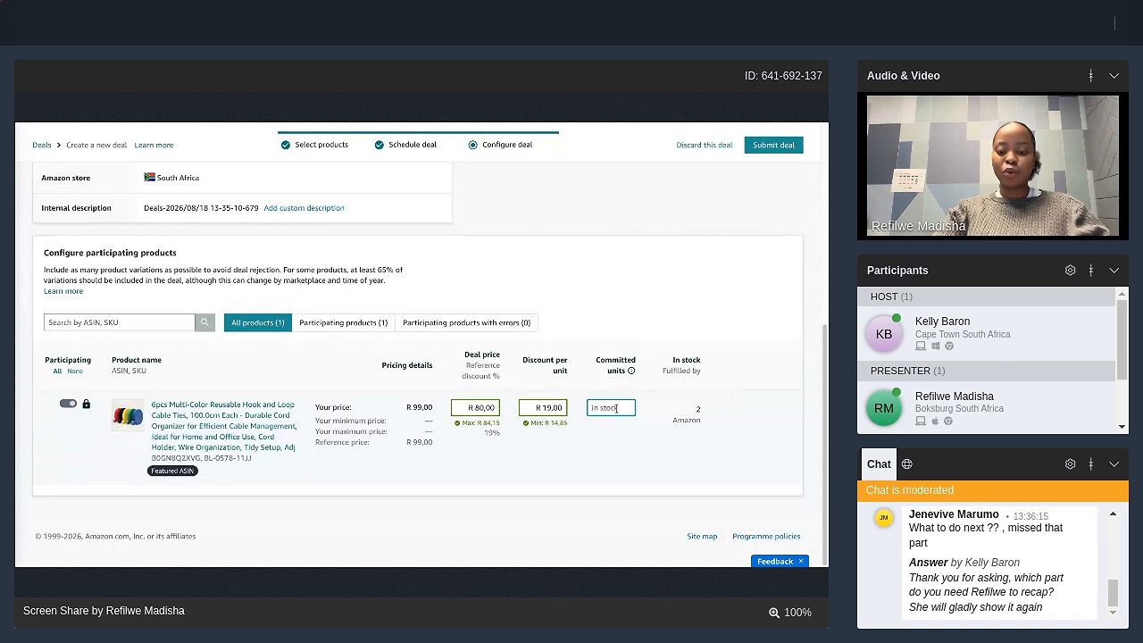
text(2)
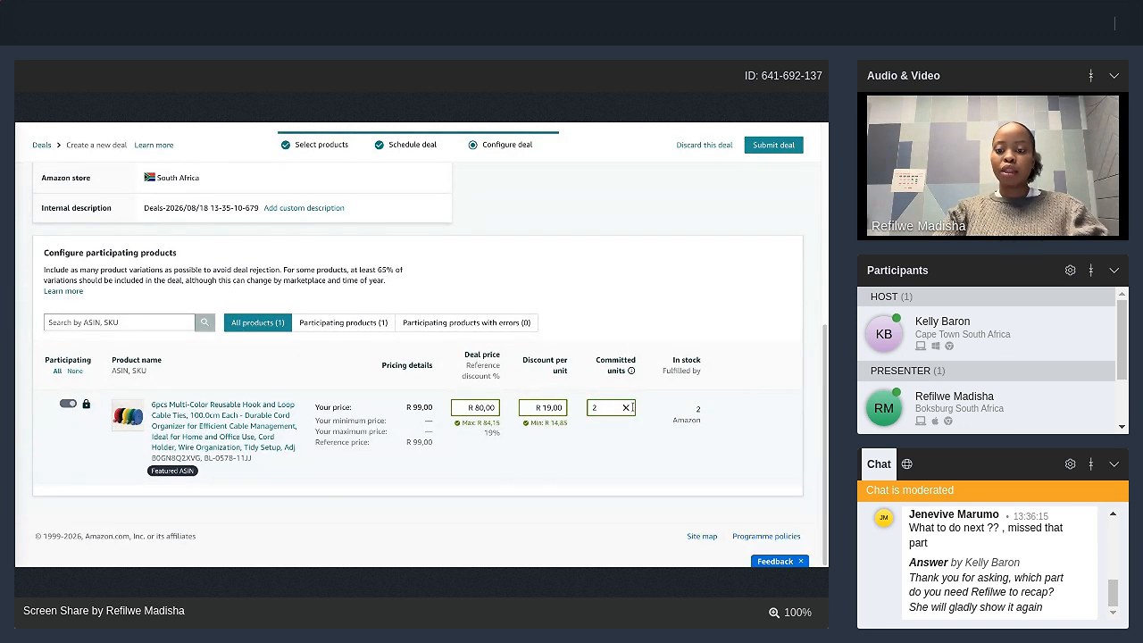
mouse_move(631, 370)
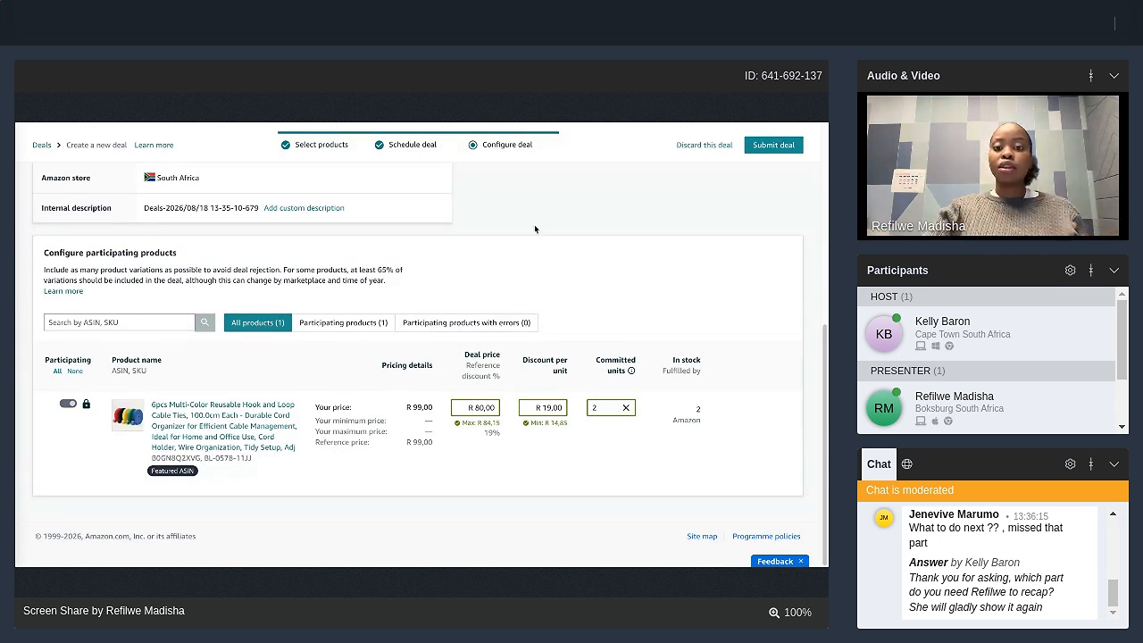
Step: Review the configured cable ties deal and discard it without submitting
scroll(527, 209, up, 2)
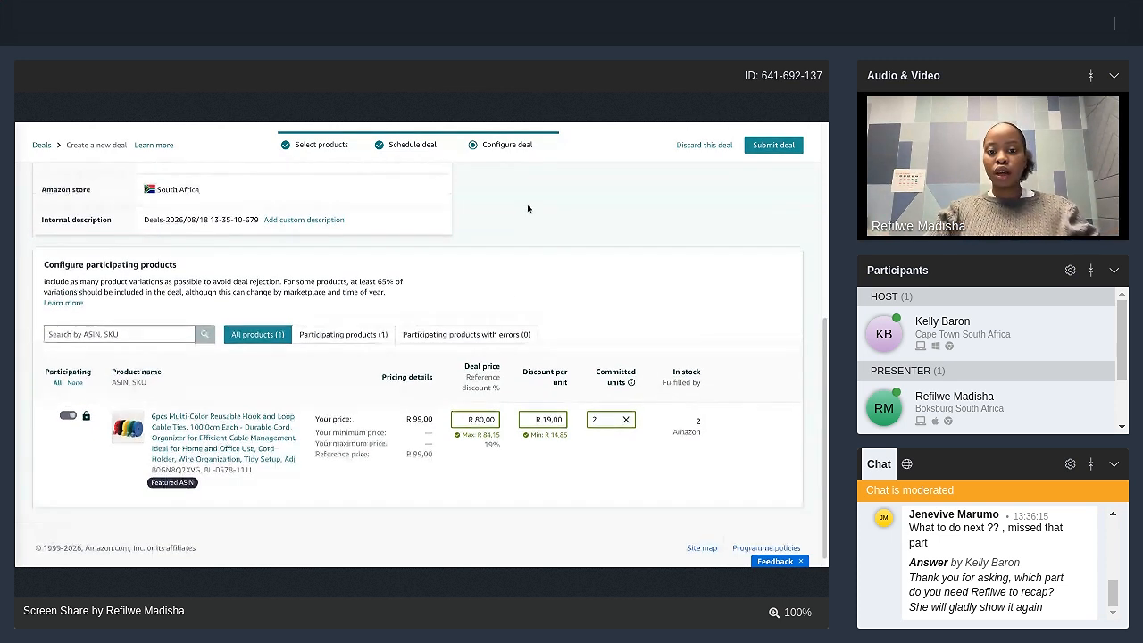
scroll(527, 209, down, 2)
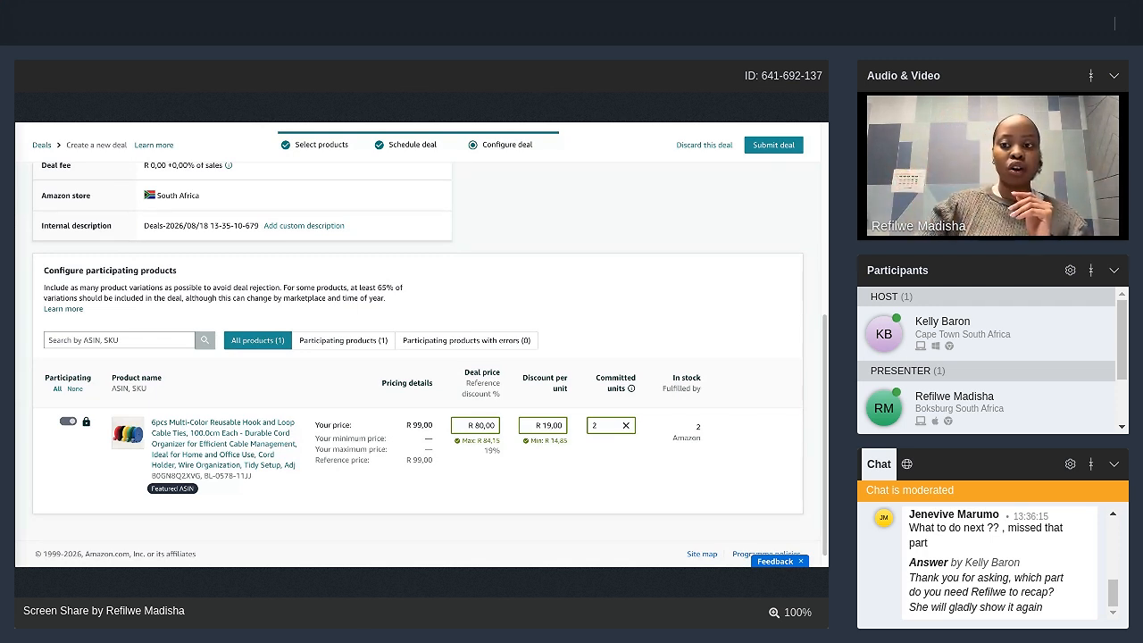
scroll(420, 357, up, 5)
click(704, 145)
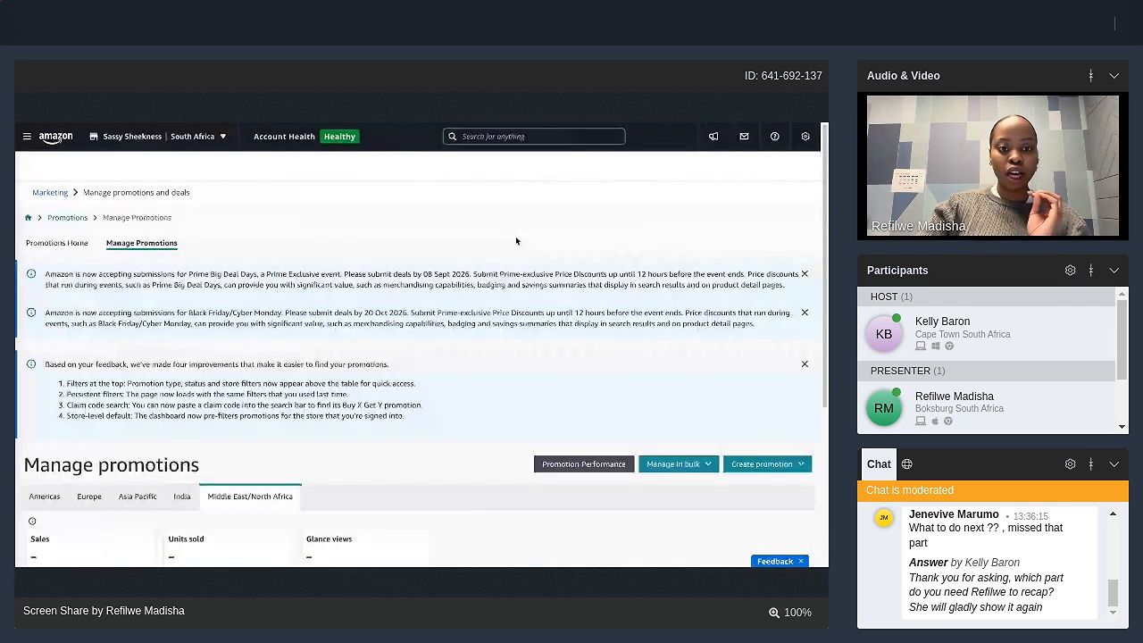
Step: Start creating a new deal from the Manage promotions page
scroll(462, 224, down, 2)
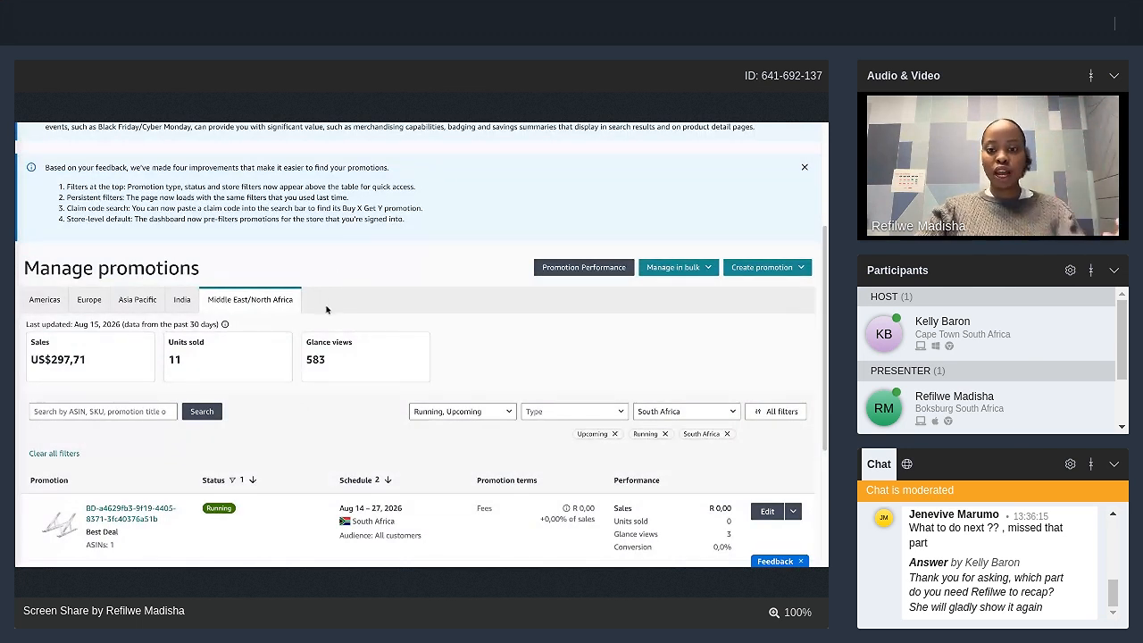
scroll(362, 327, down, 2)
scroll(361, 326, down, 2)
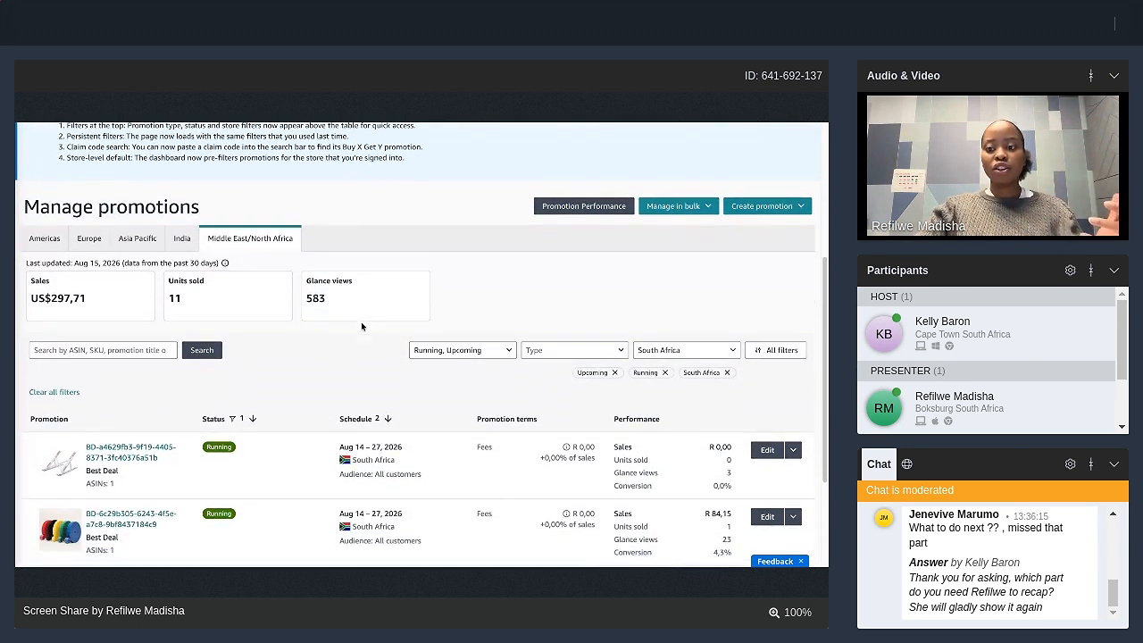
scroll(361, 321, up, 1)
click(761, 199)
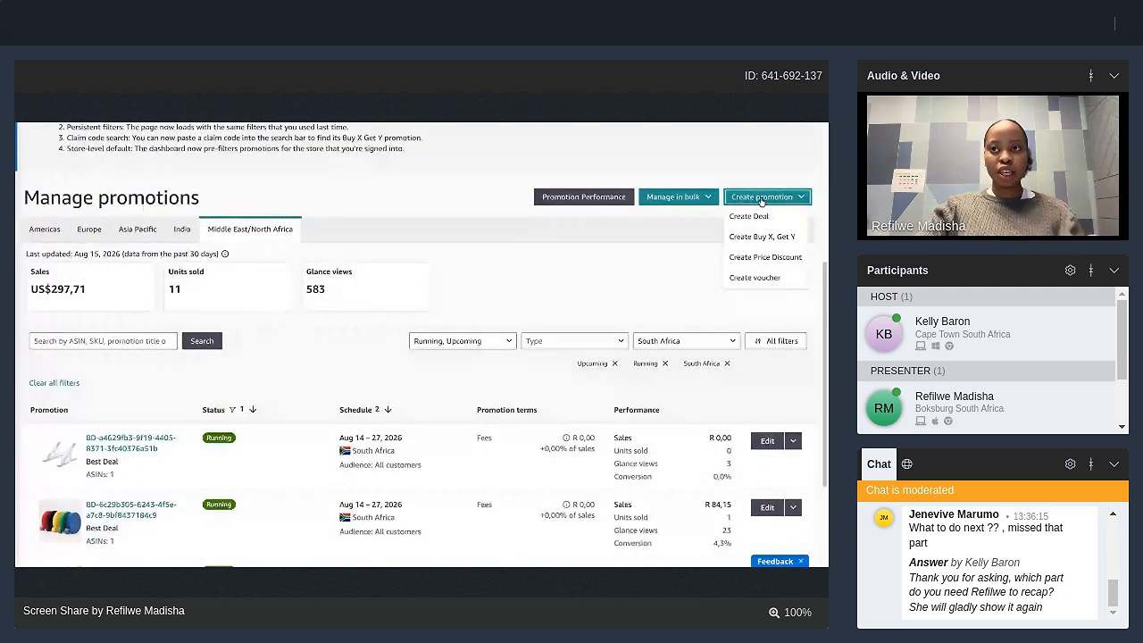
click(750, 217)
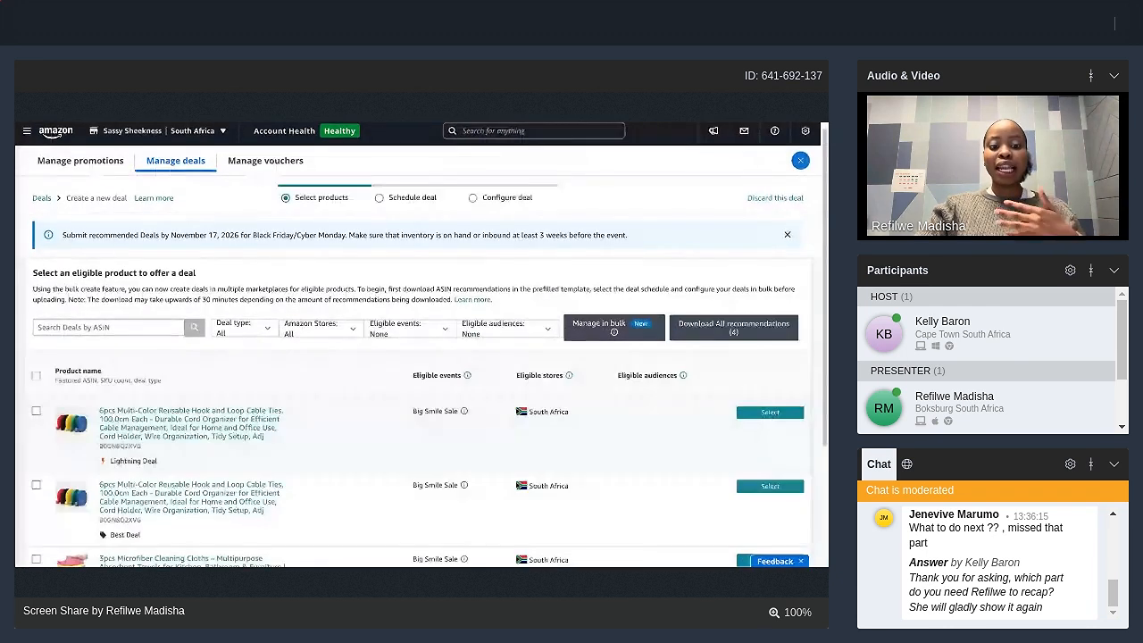
Step: Select the Best Deal offer for the multi-color hook and loop cable ties from the eligible products
scroll(420, 357, down, 3)
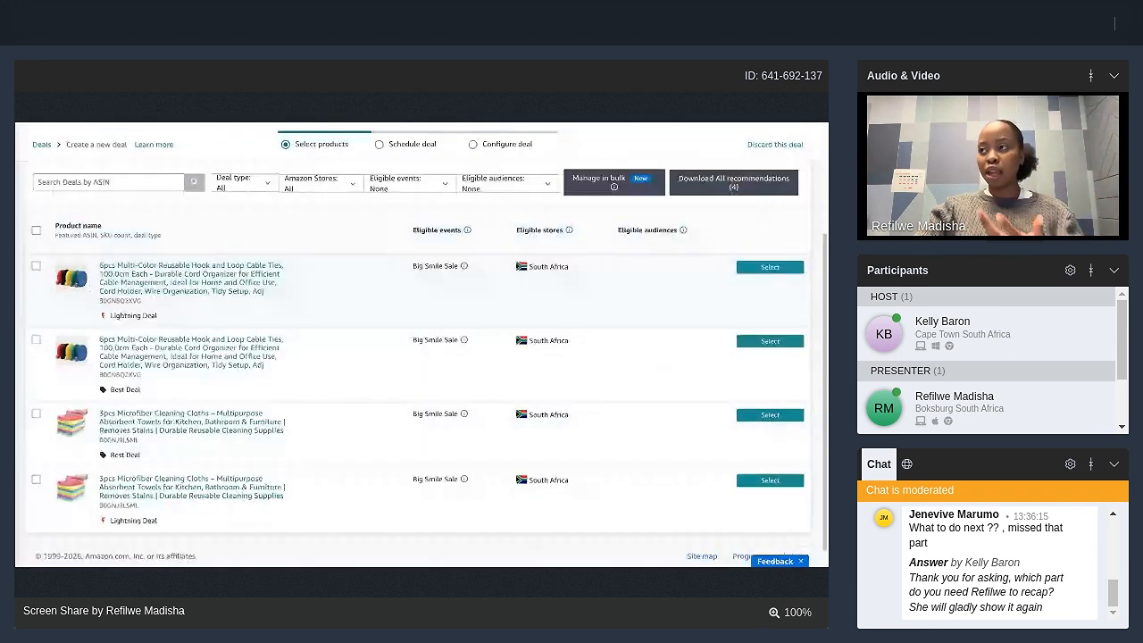
scroll(192, 402, down, 1)
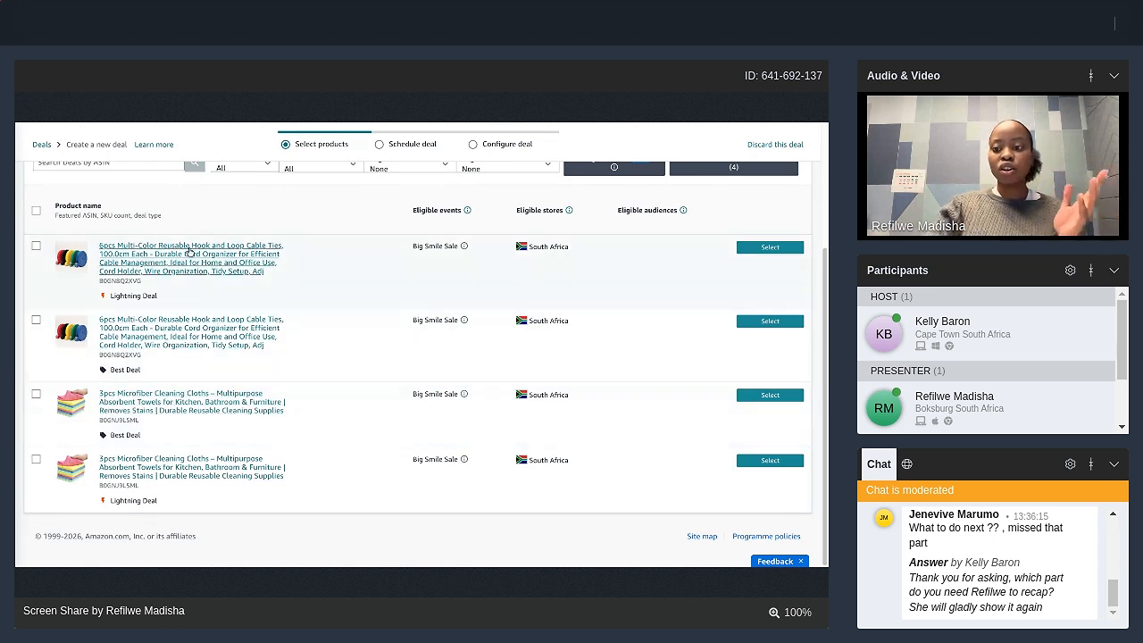
click(770, 320)
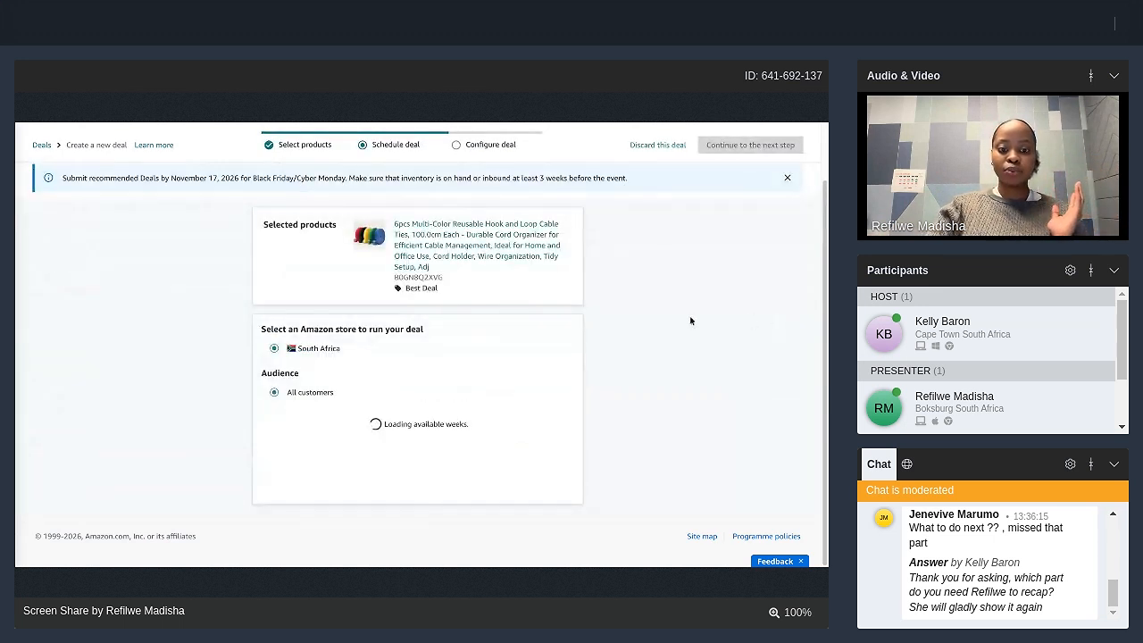
Step: Schedule the cable ties deal for the Big Smile Sale event and review the selected product and deal fees
scroll(339, 420, down, 1)
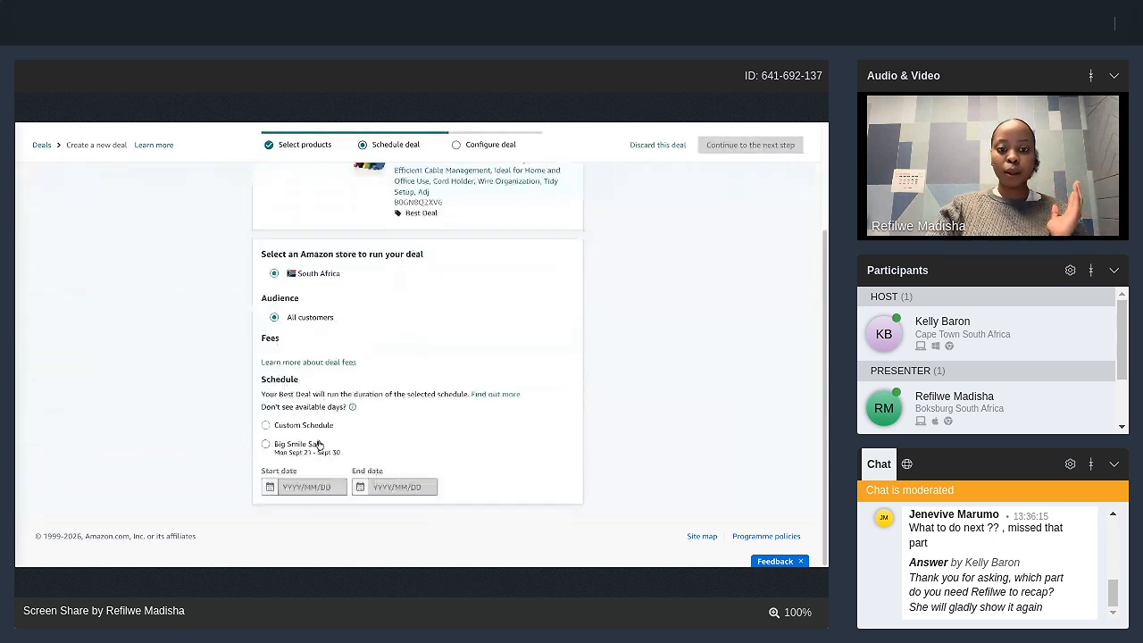
click(265, 444)
scroll(472, 343, up, 1)
scroll(471, 343, up, 2)
scroll(482, 322, down, 1)
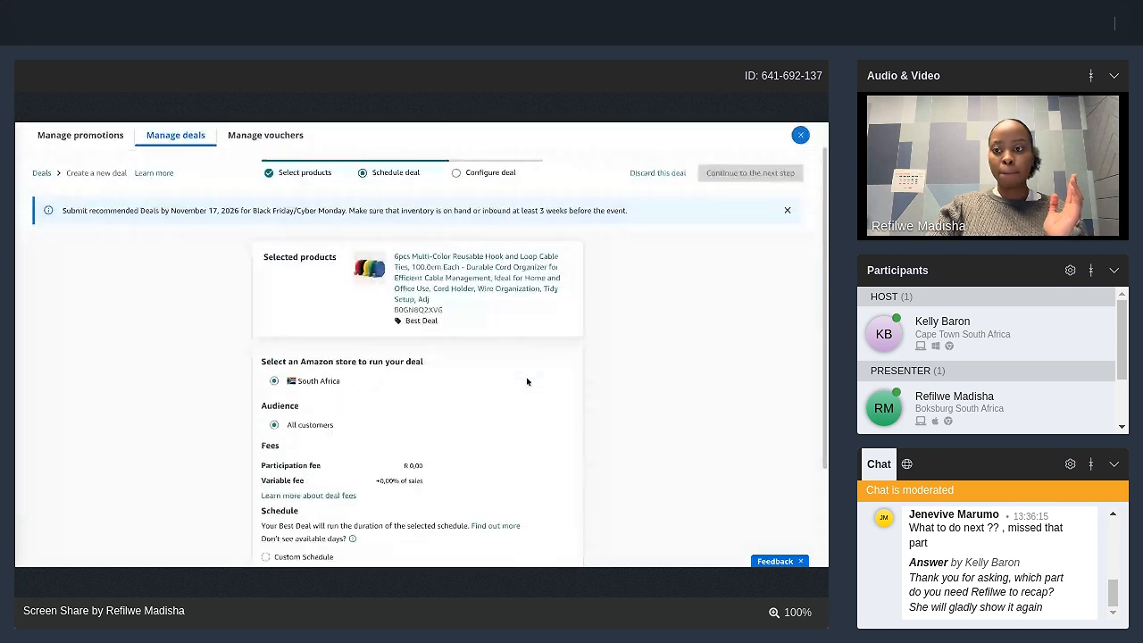
Step: Set the deal's start date to 2026/09/22 within the Big Smile Sale period
scroll(527, 381, down, 2)
click(306, 483)
scroll(316, 446, down, 1)
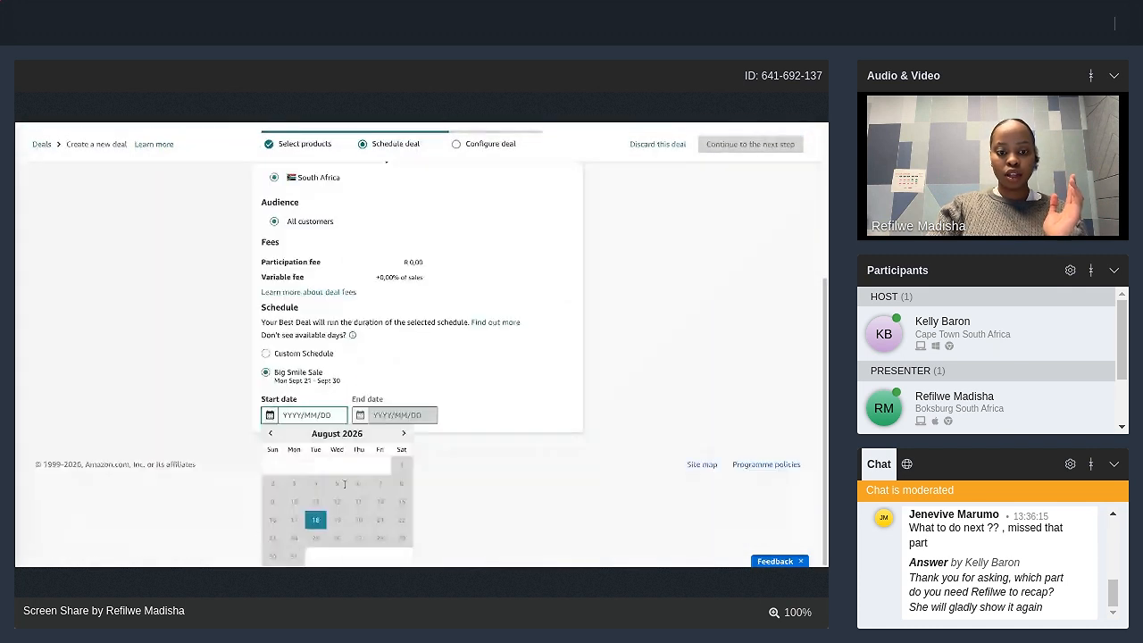
scroll(316, 387, up, 1)
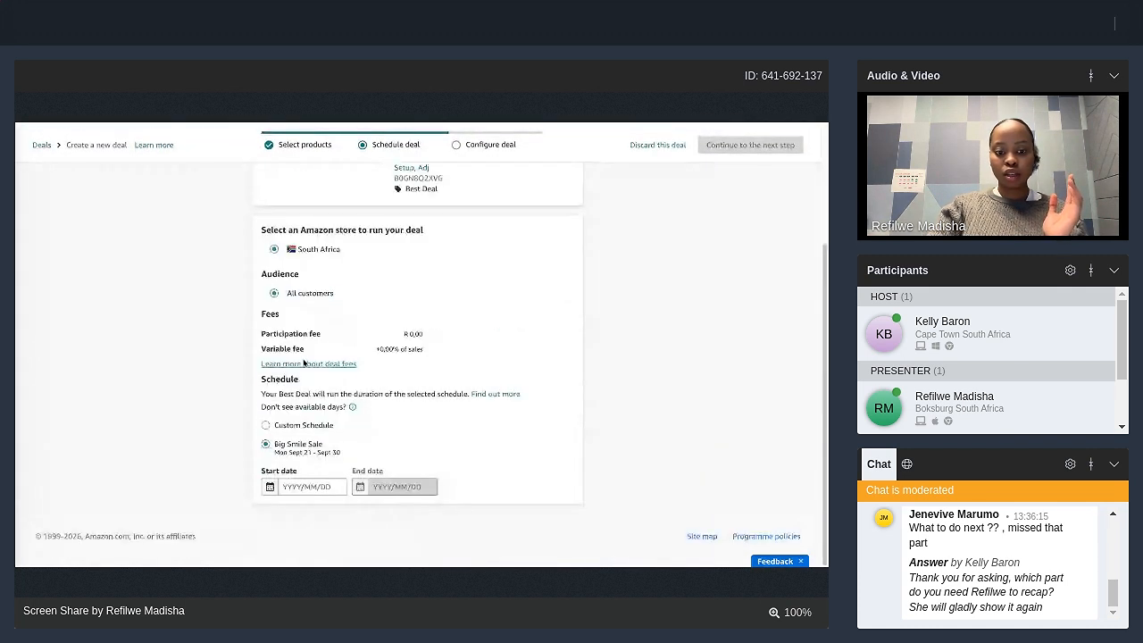
click(319, 486)
scroll(420, 527, down, 1)
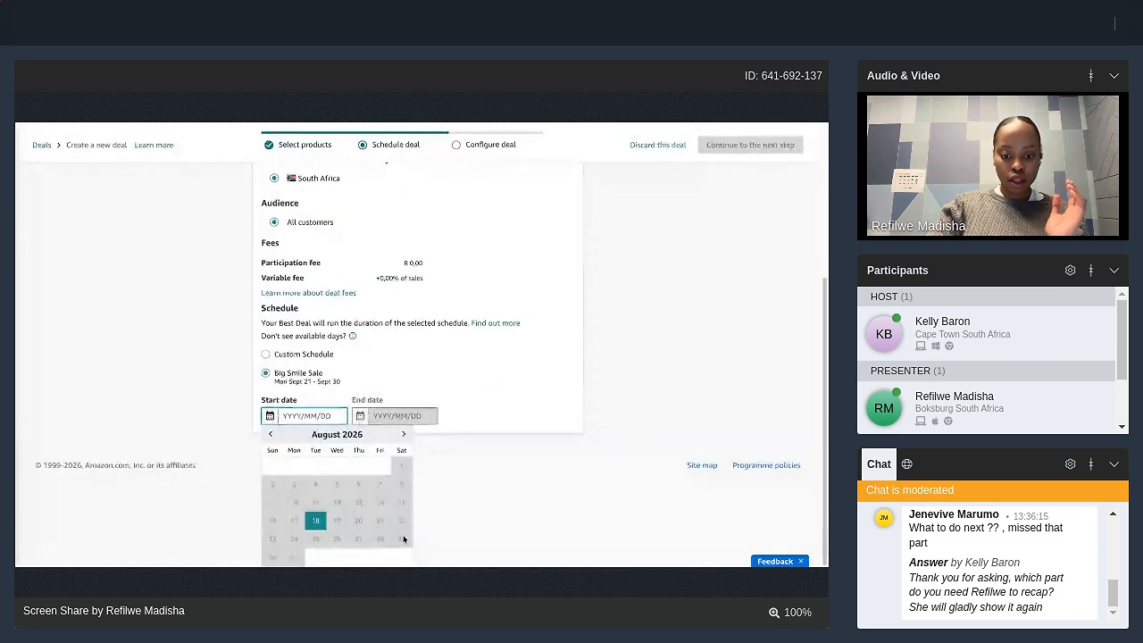
click(404, 434)
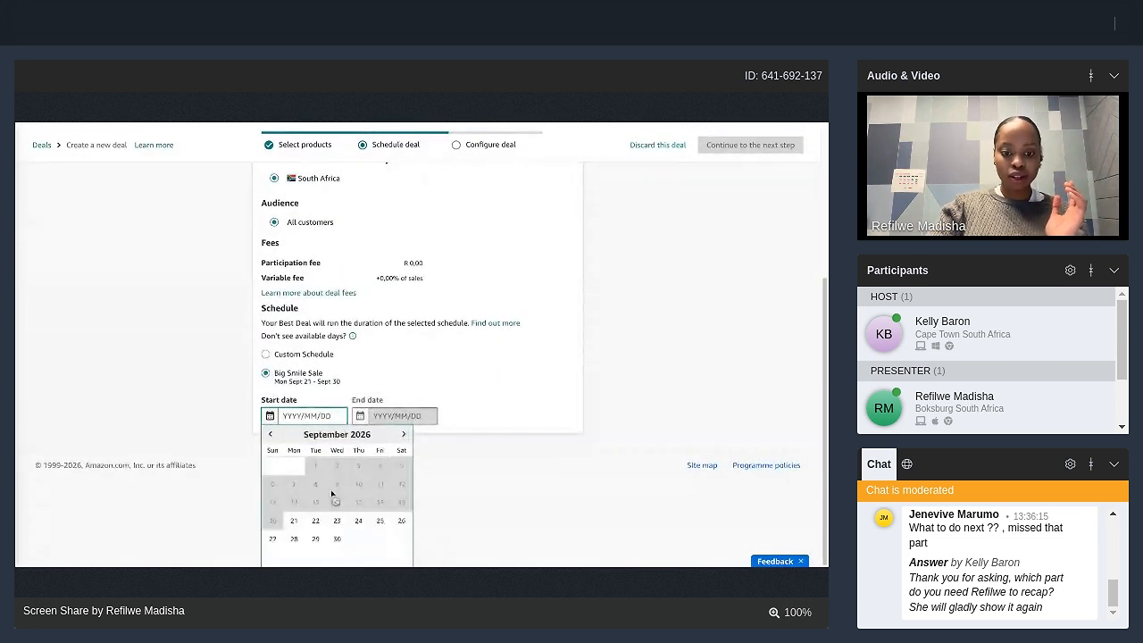
click(315, 521)
Step: Set the deal's end date to 26 September 2026
click(398, 489)
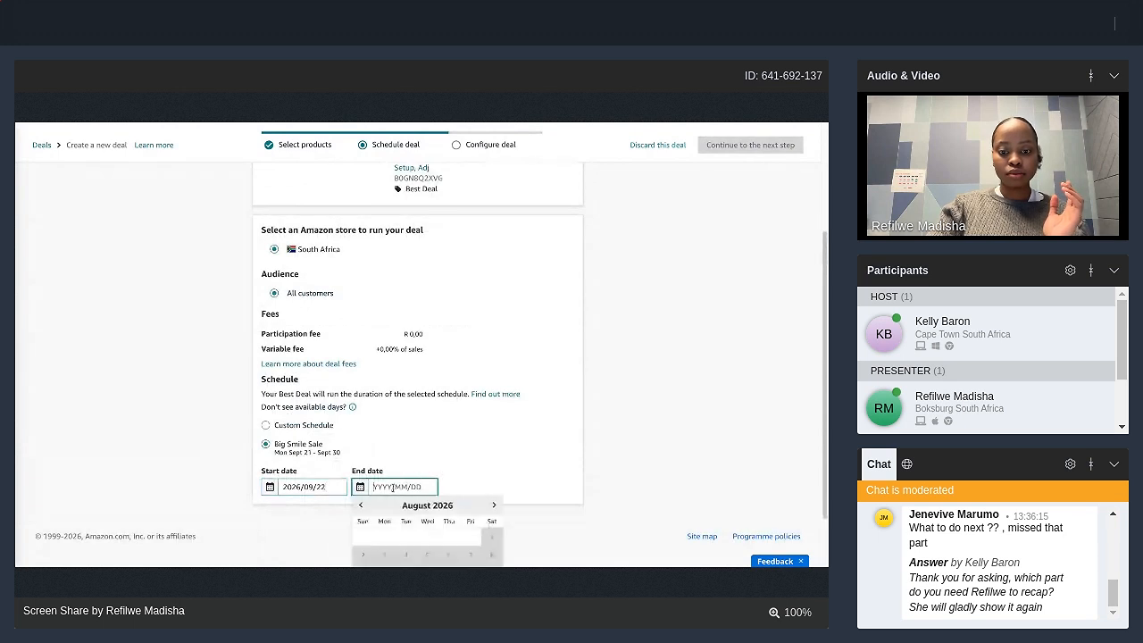
click(494, 426)
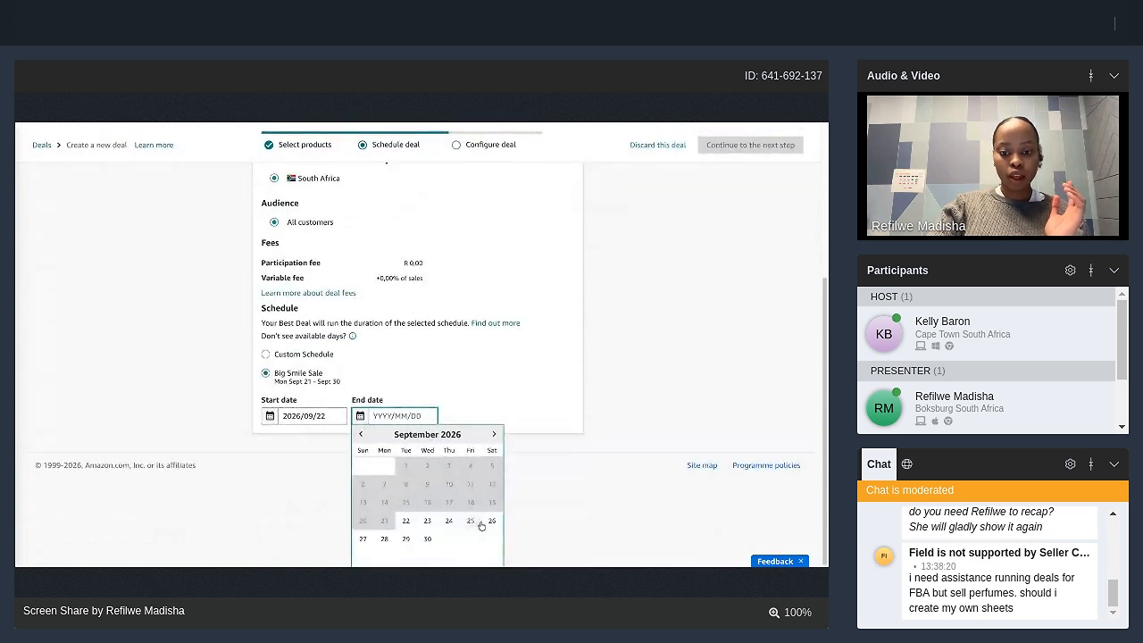
click(492, 516)
Step: Continue to the deal configuration stage and review the participating cable ties product's pricing and committed units settings
scroll(490, 389, up, 4)
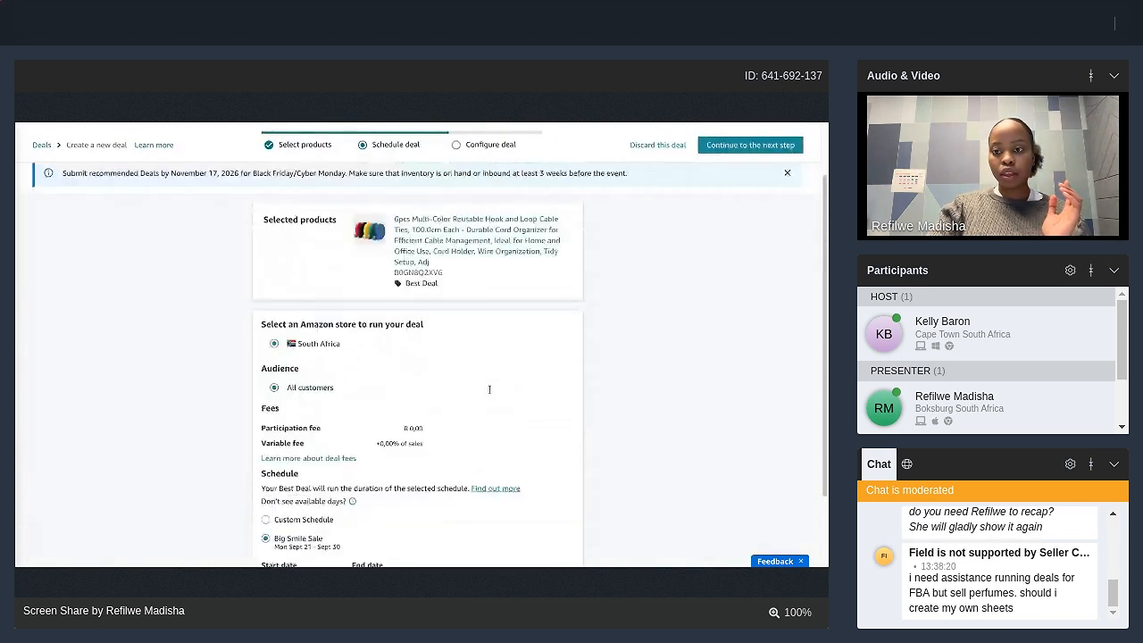
click(751, 209)
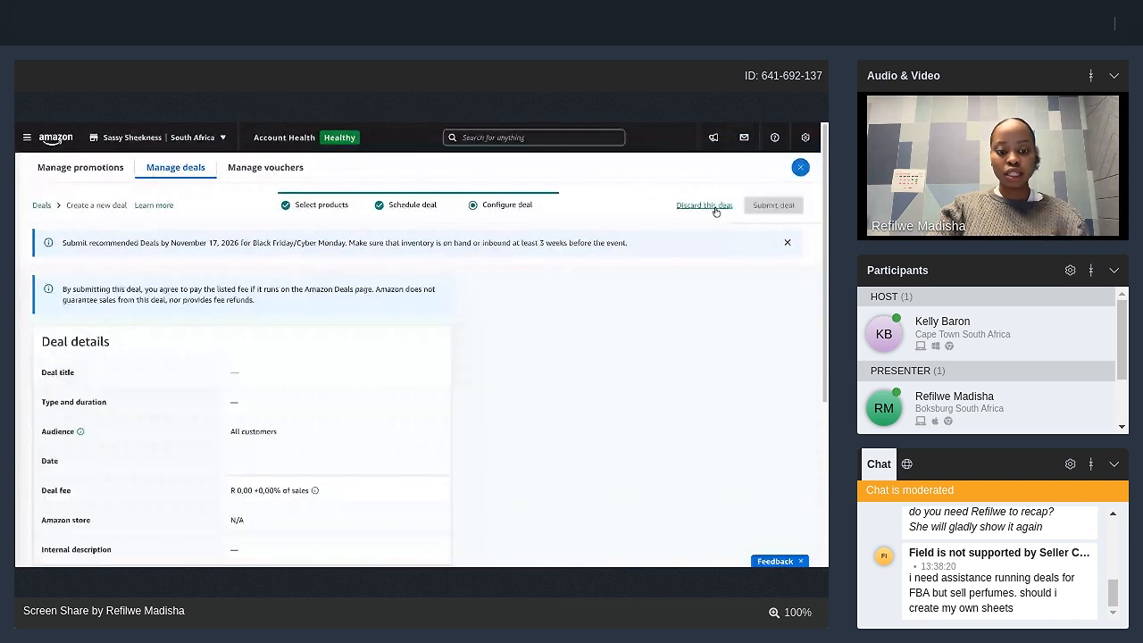
scroll(256, 515, down, 3)
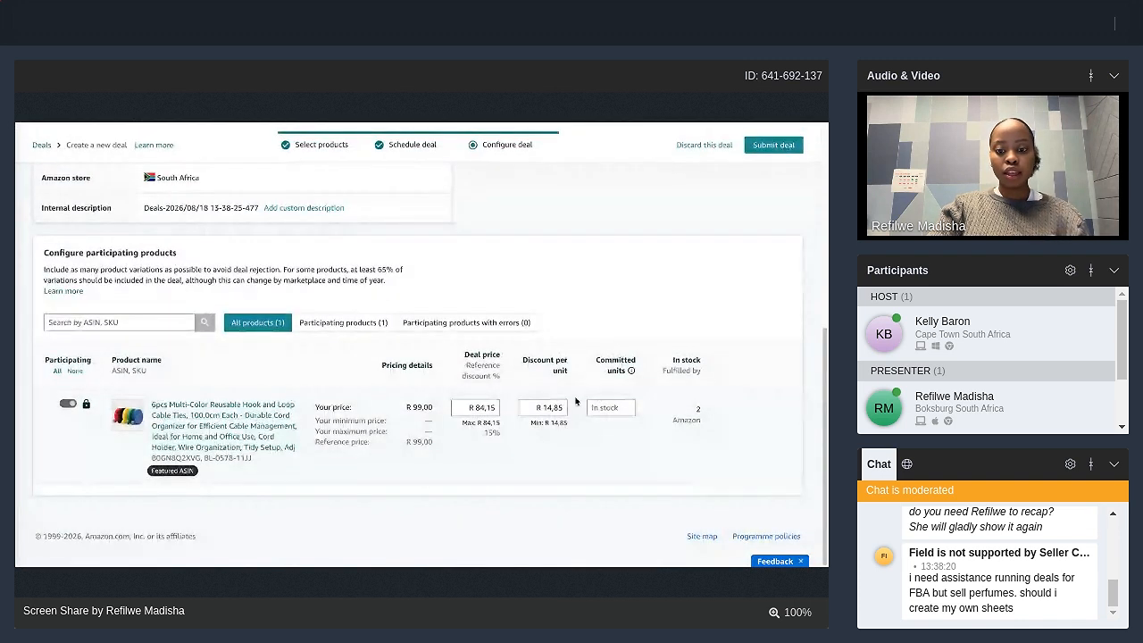